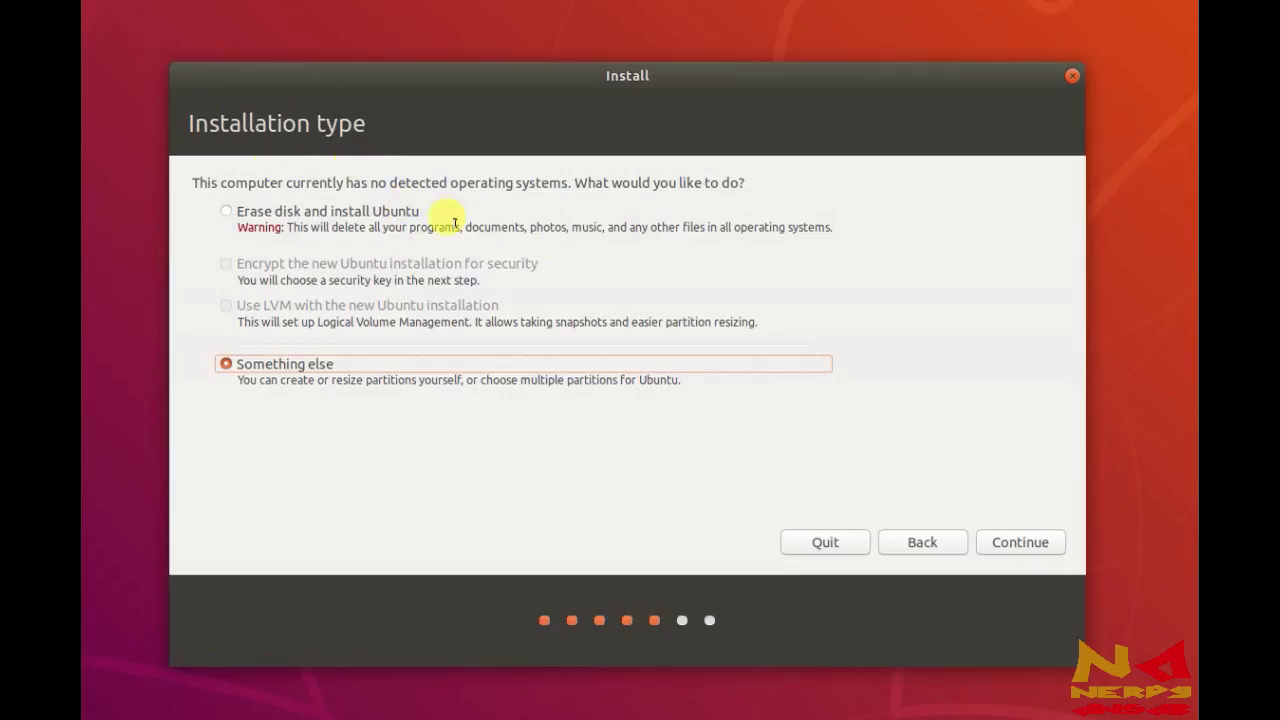
Choose the 'Something else' manual partitioning option and continue to the /dev/sda partition table.
click(288, 218)
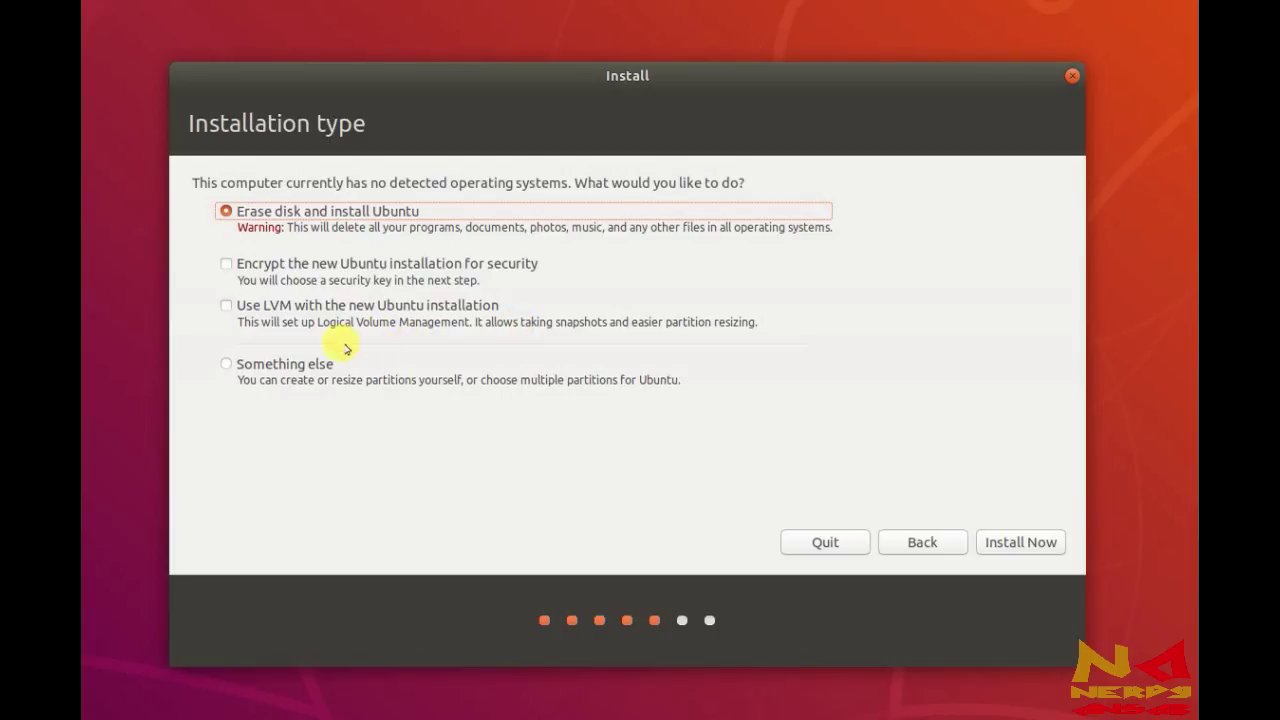
click(289, 367)
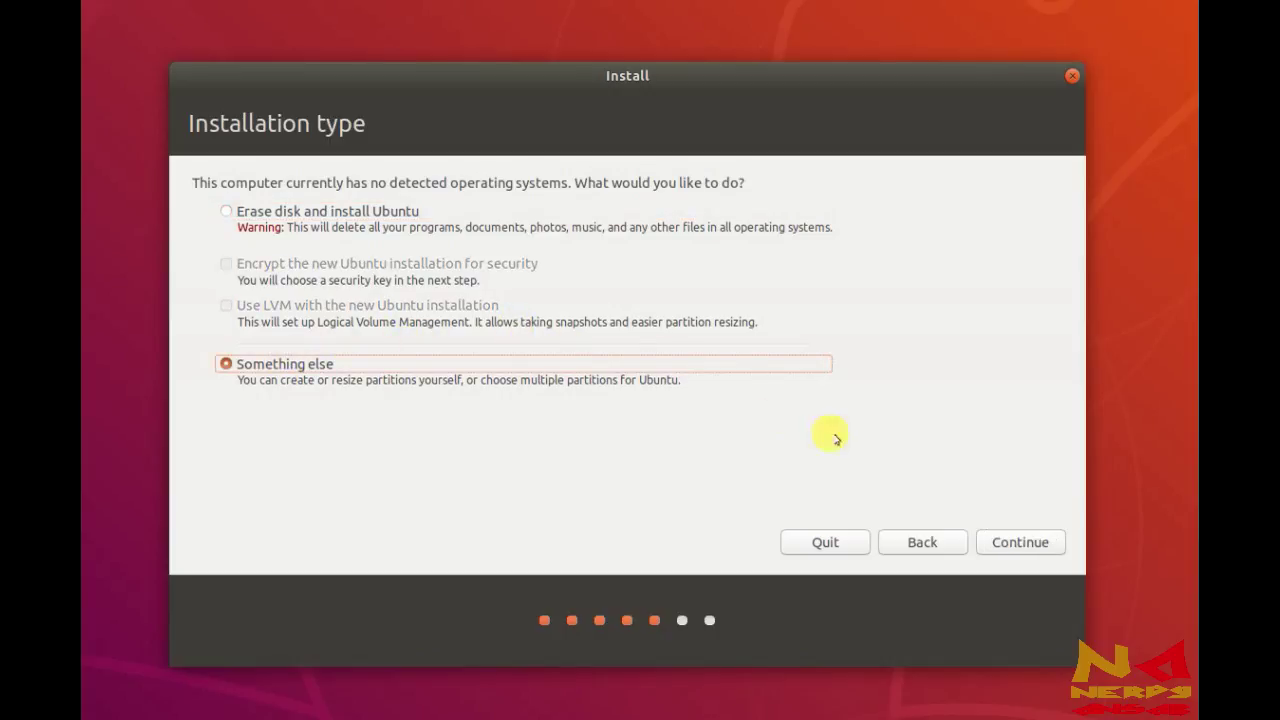
click(1022, 541)
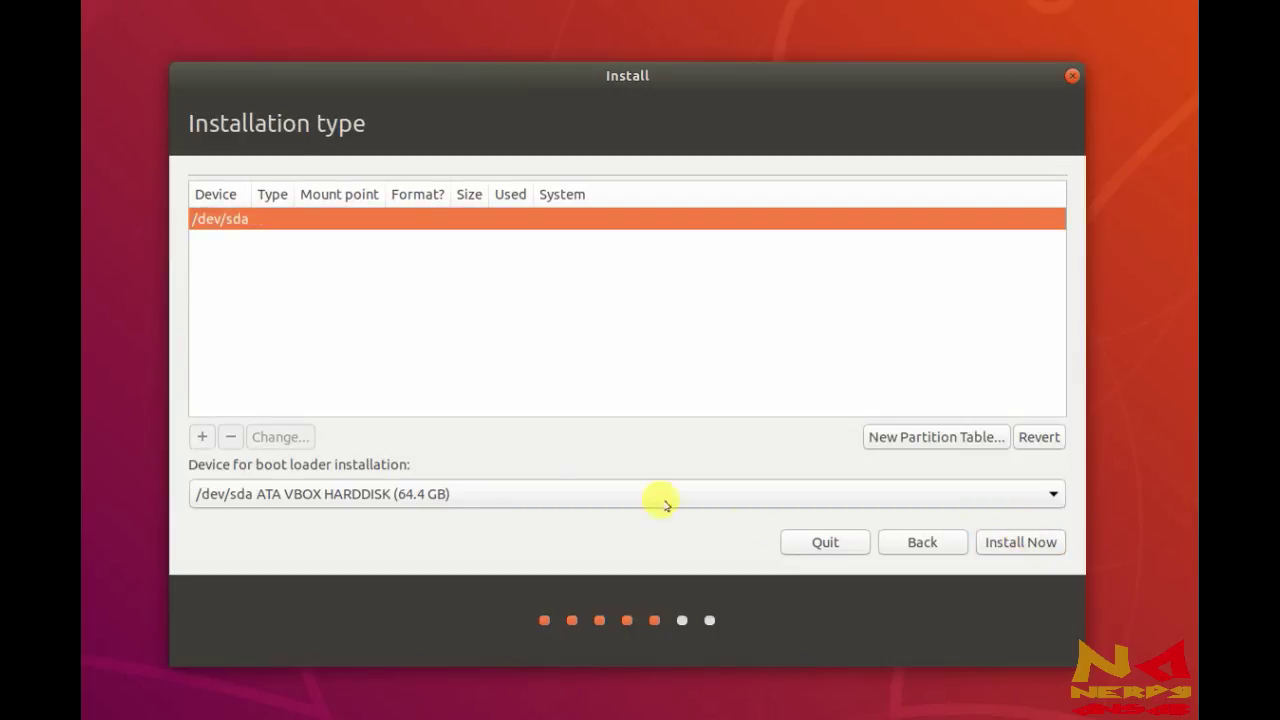
Keep /dev/sda as the boot loader device and create a new empty partition table on it.
click(503, 493)
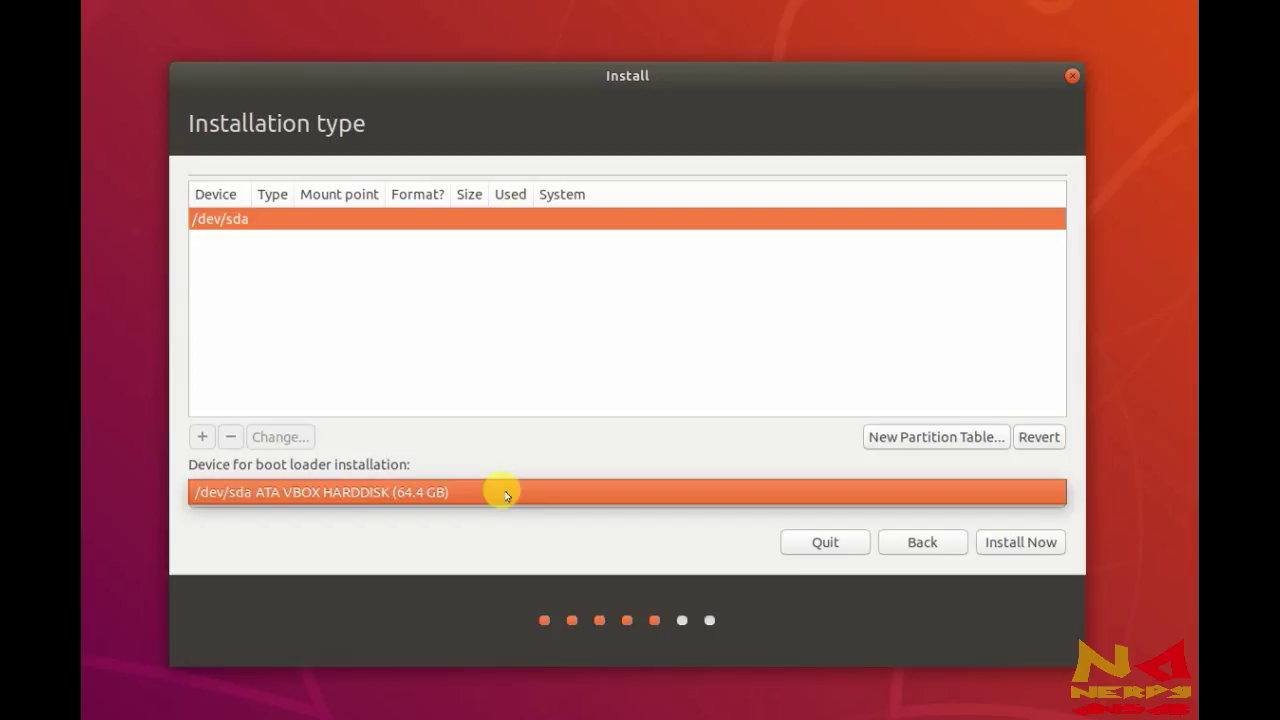
click(505, 494)
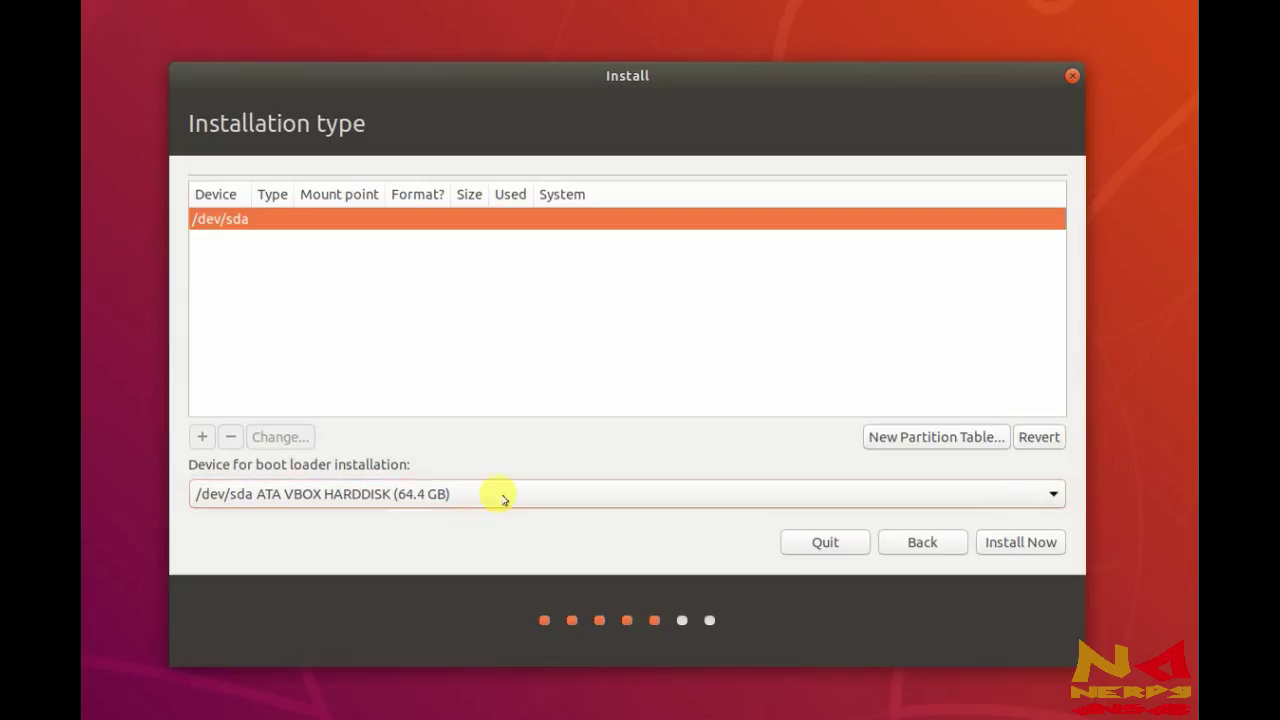
click(503, 495)
click(503, 495)
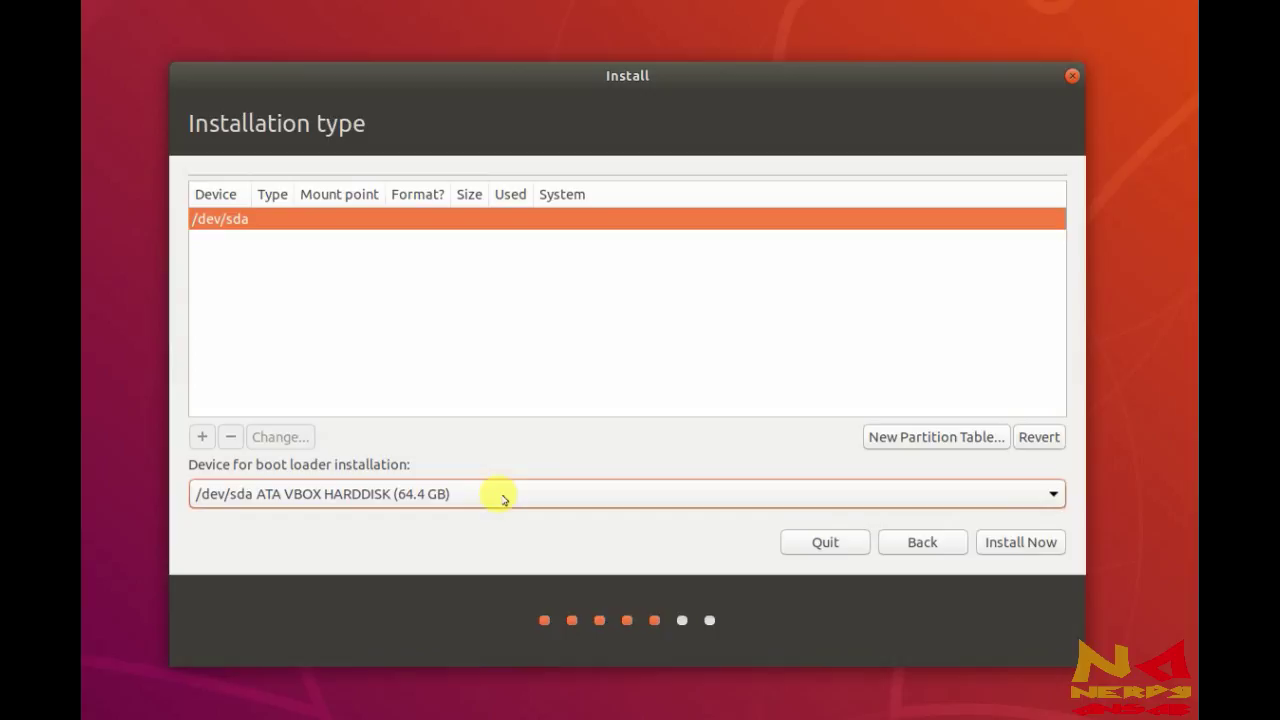
click(935, 436)
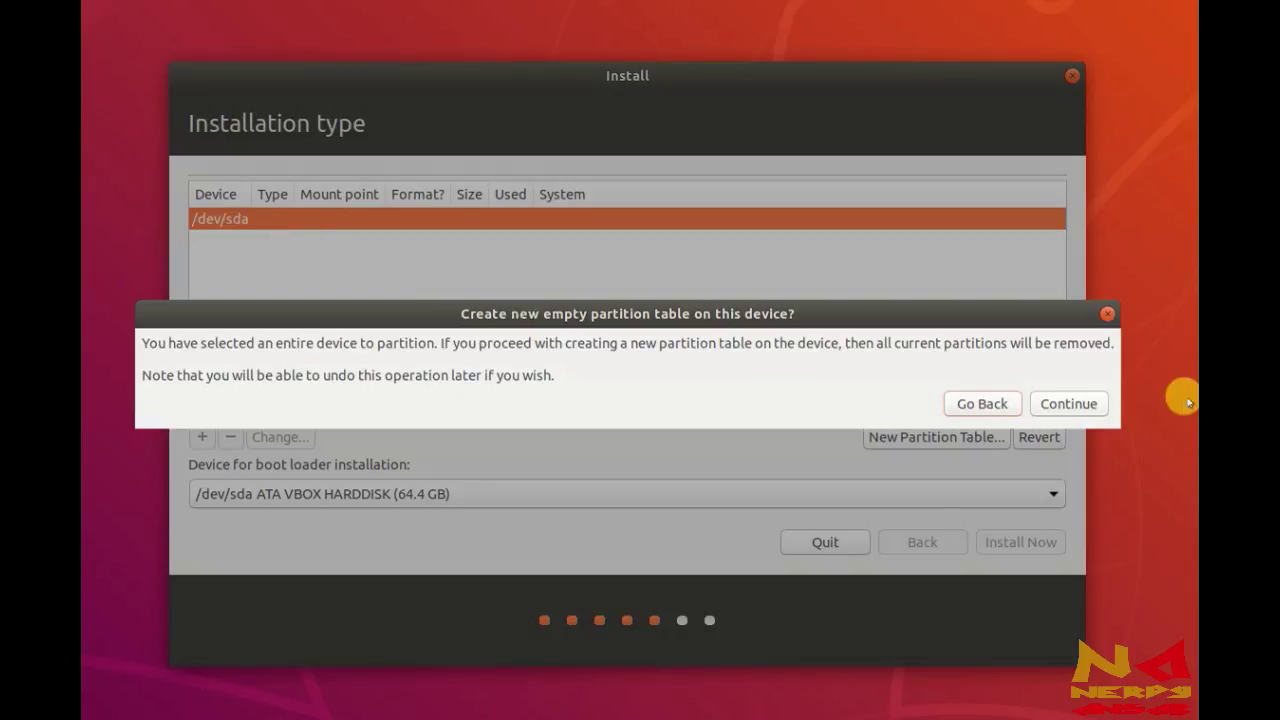
click(1091, 407)
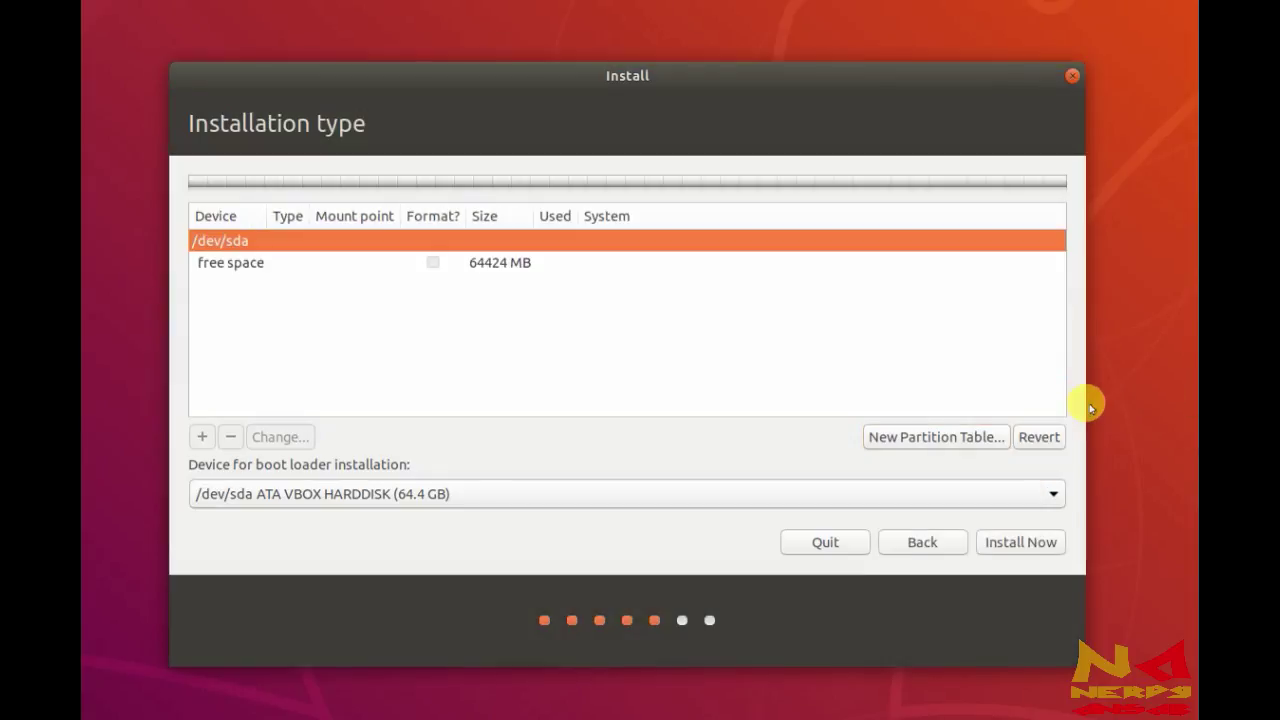
Start a new partition in the free space and set its size to 500 MB.
click(305, 262)
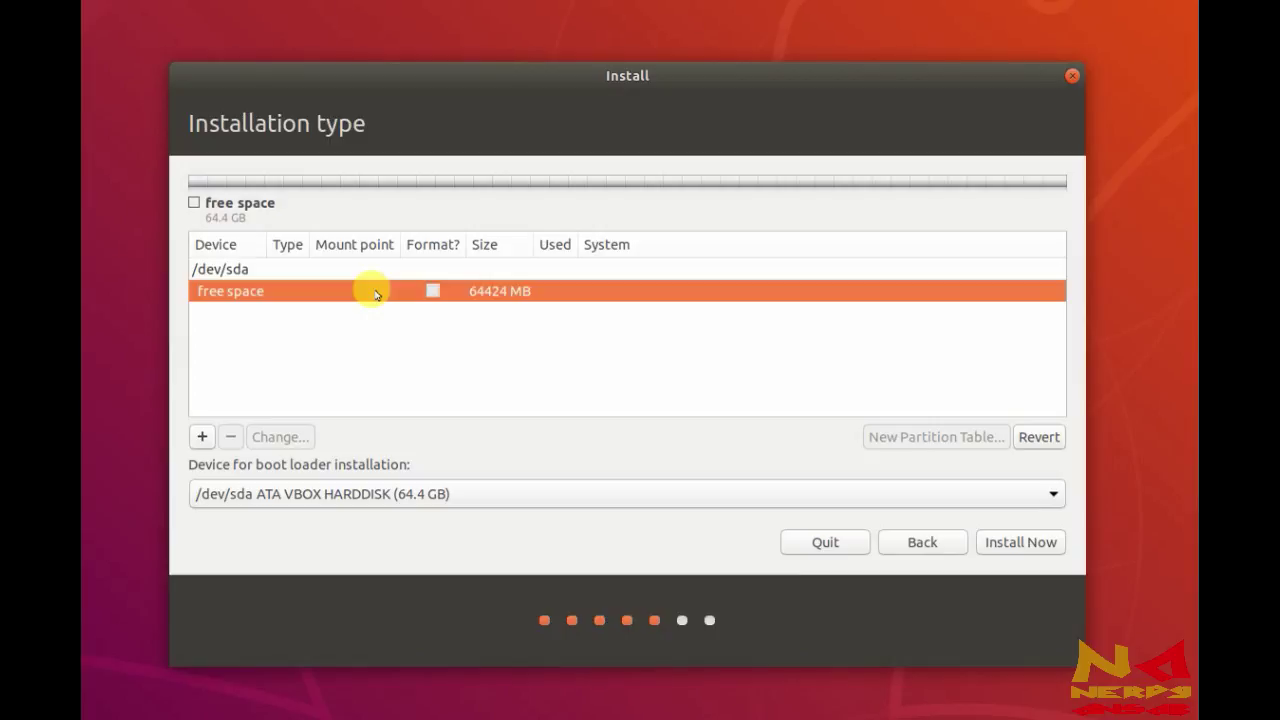
click(201, 437)
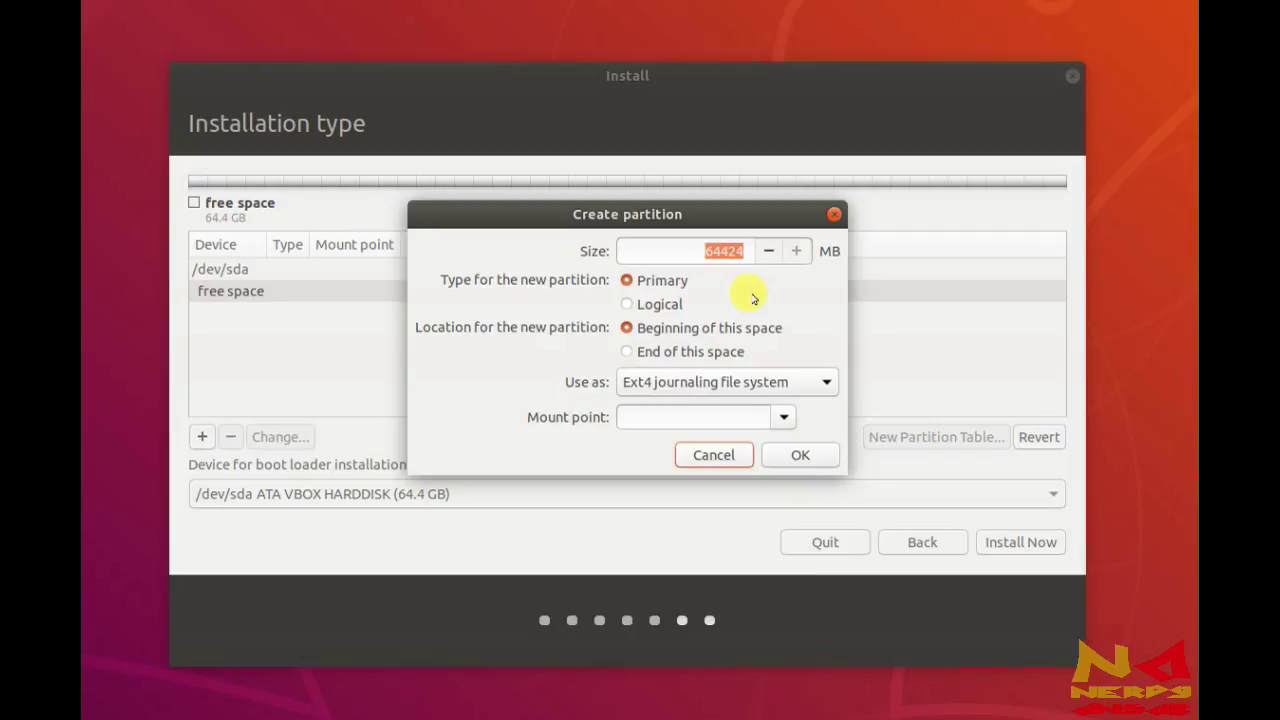
click(728, 246)
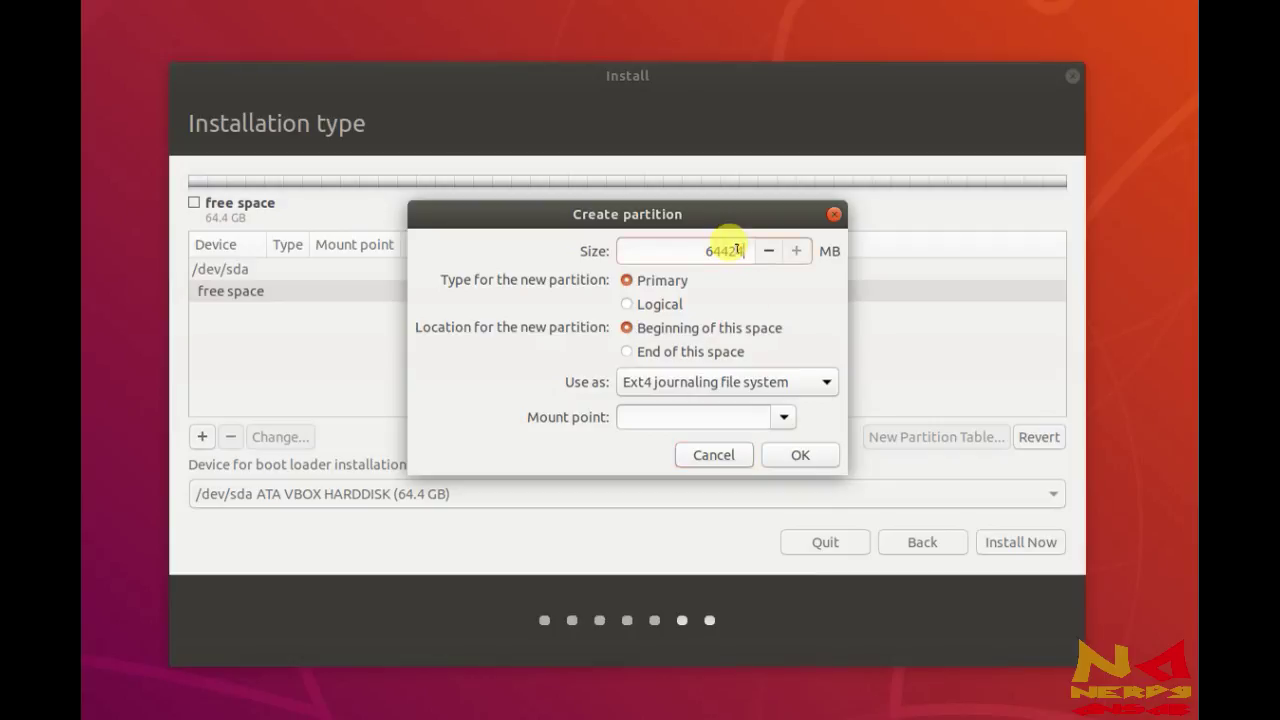
key(BackSpace)
key(BackSpace)
key(BackSpace)
key(BackSpace)
key(BackSpace)
text(500)
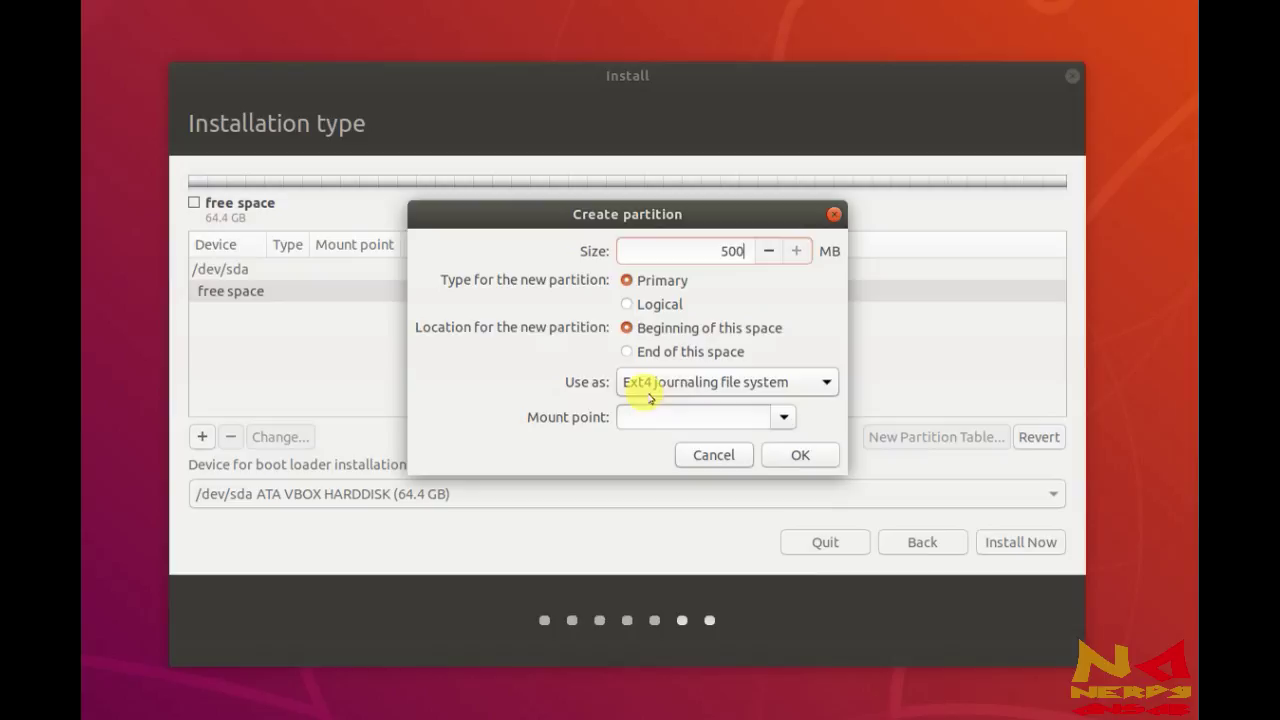
click(697, 393)
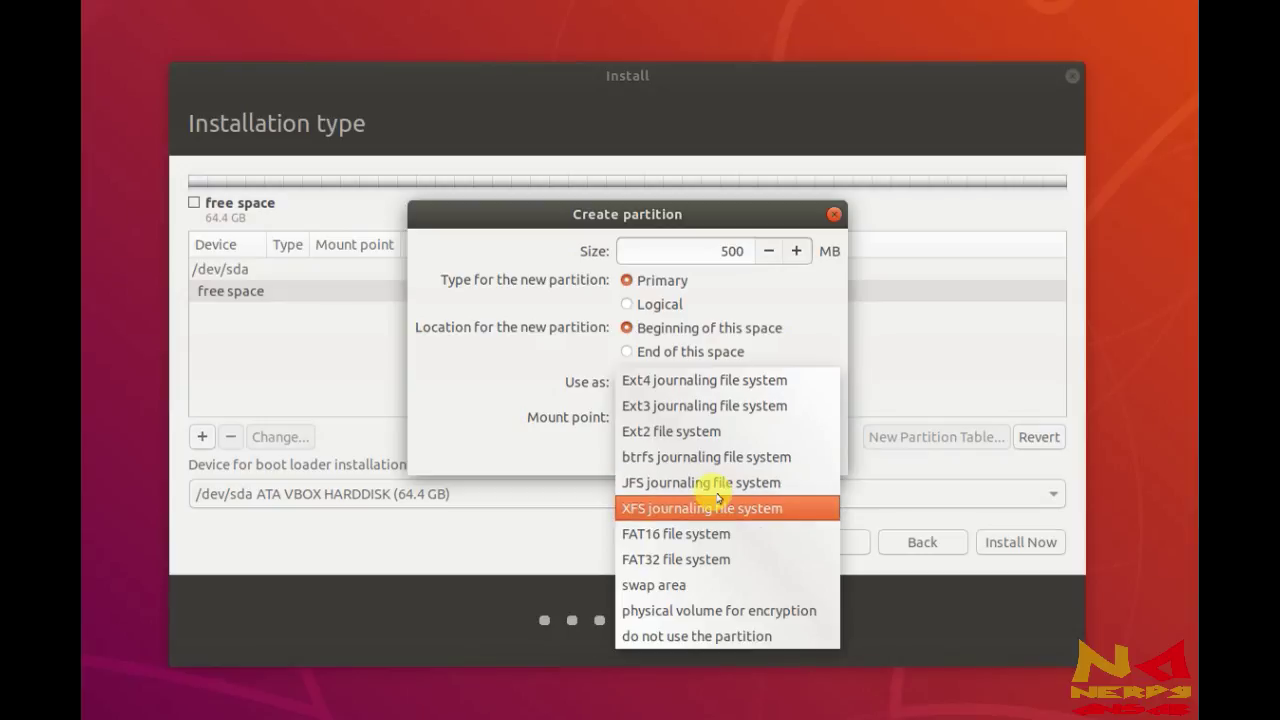
click(787, 336)
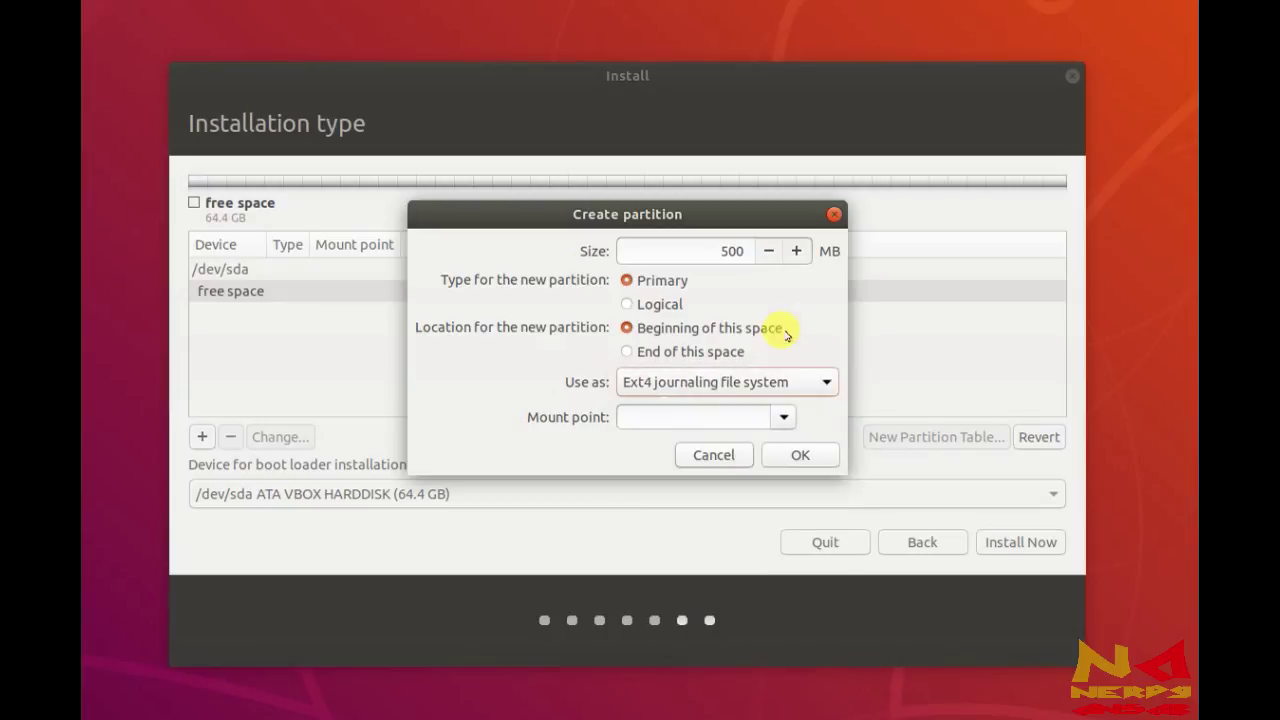
click(738, 376)
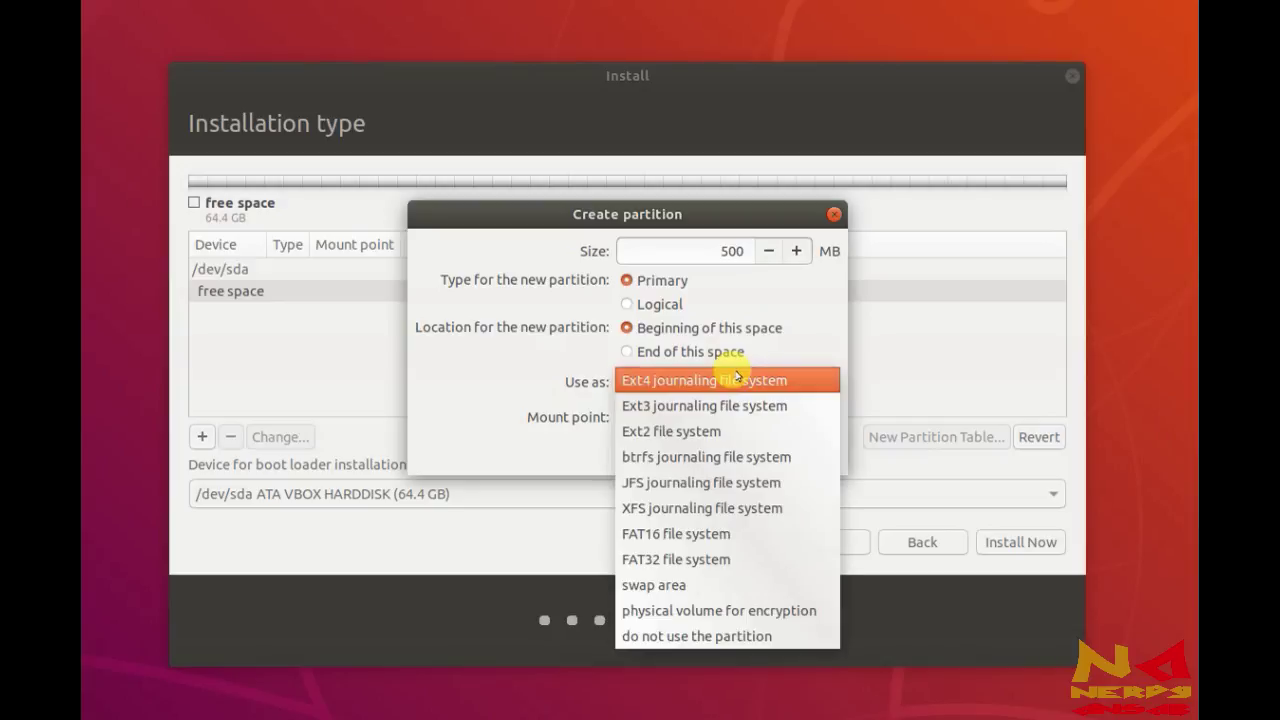
click(533, 387)
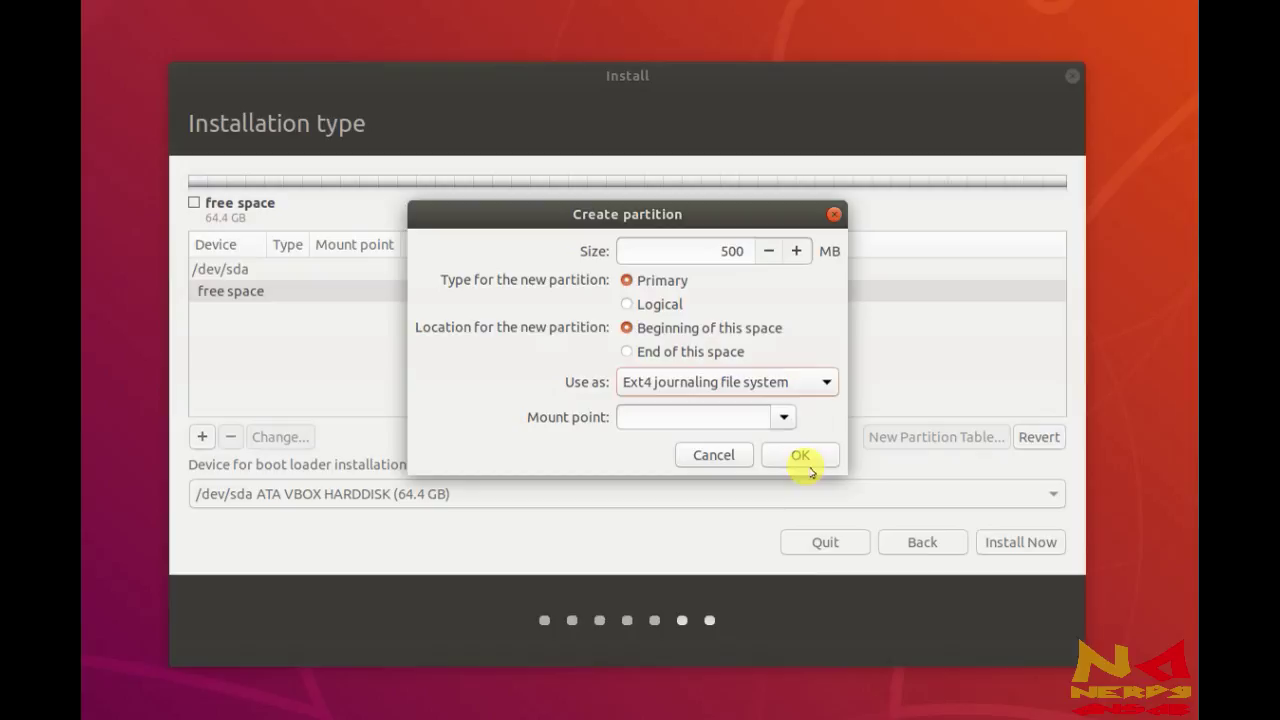
Cancel the 500 MB partition and reopen Create partition with the full 64424 MB free space.
click(716, 462)
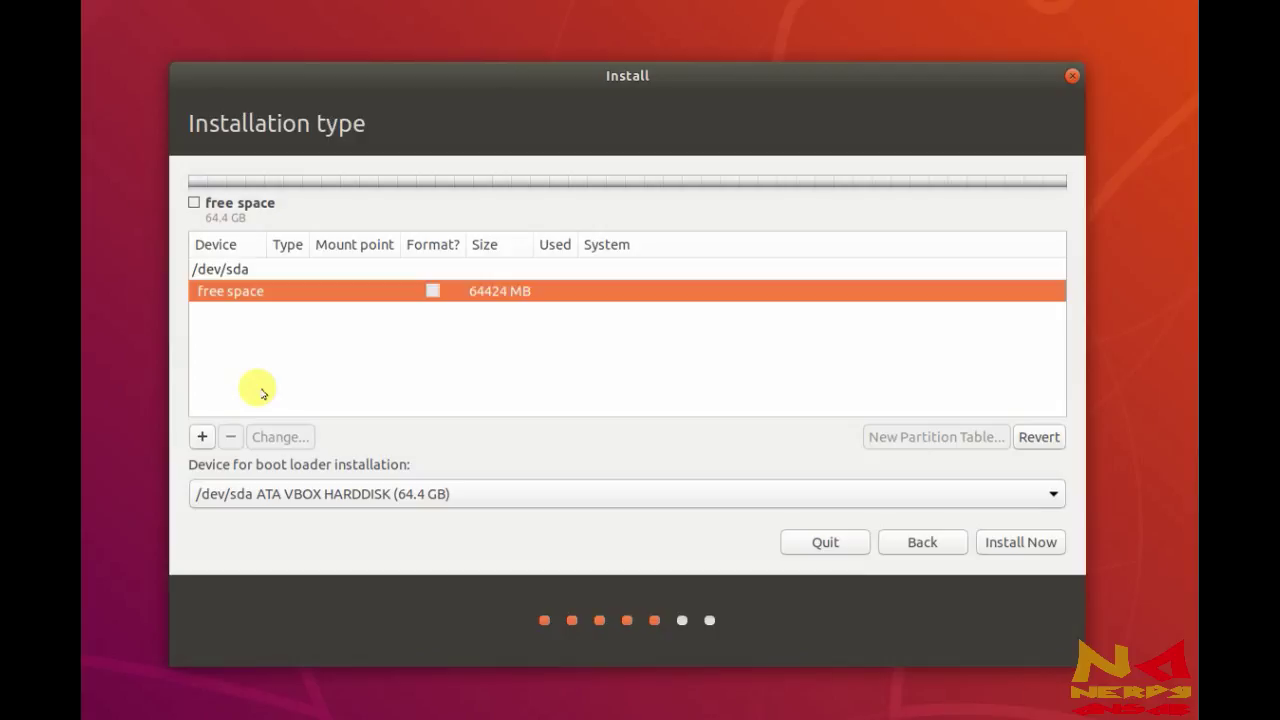
click(201, 437)
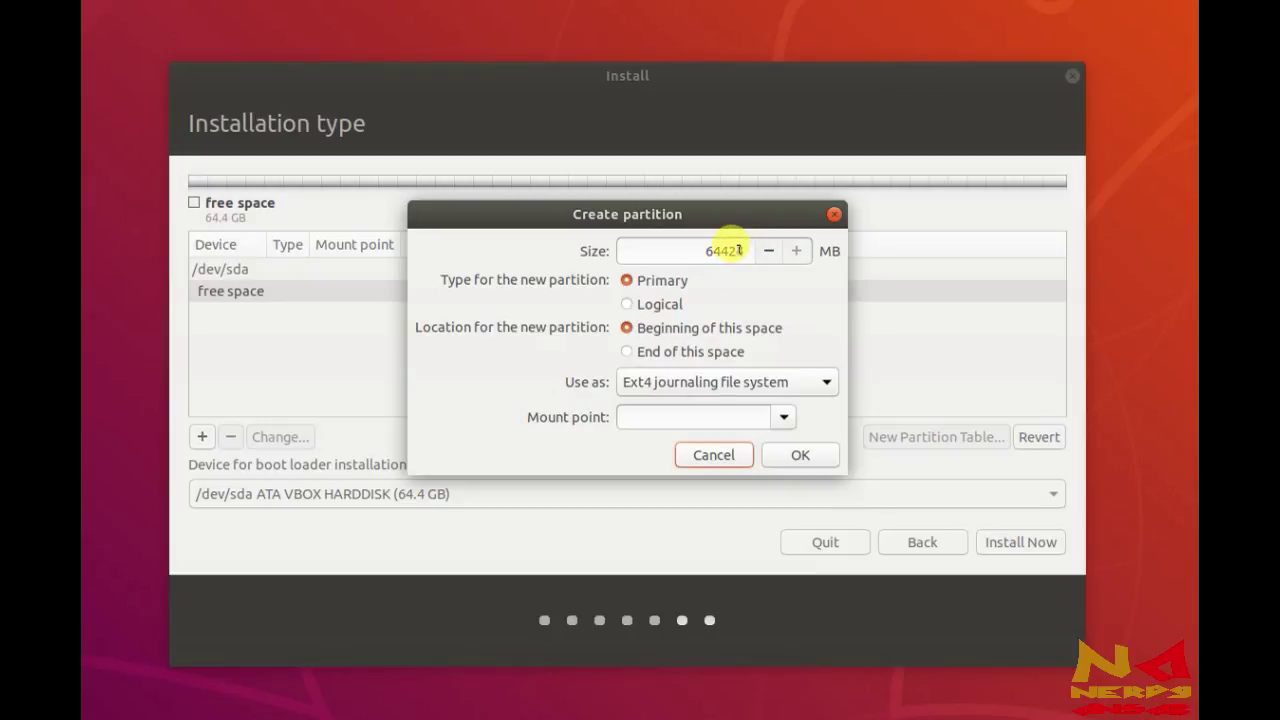
Create a 2500 MB partition used as swap area, becoming /dev/sda1.
click(745, 252)
key(BackSpace)
key(BackSpace)
key(BackSpace)
key(BackSpace)
key(BackSpace)
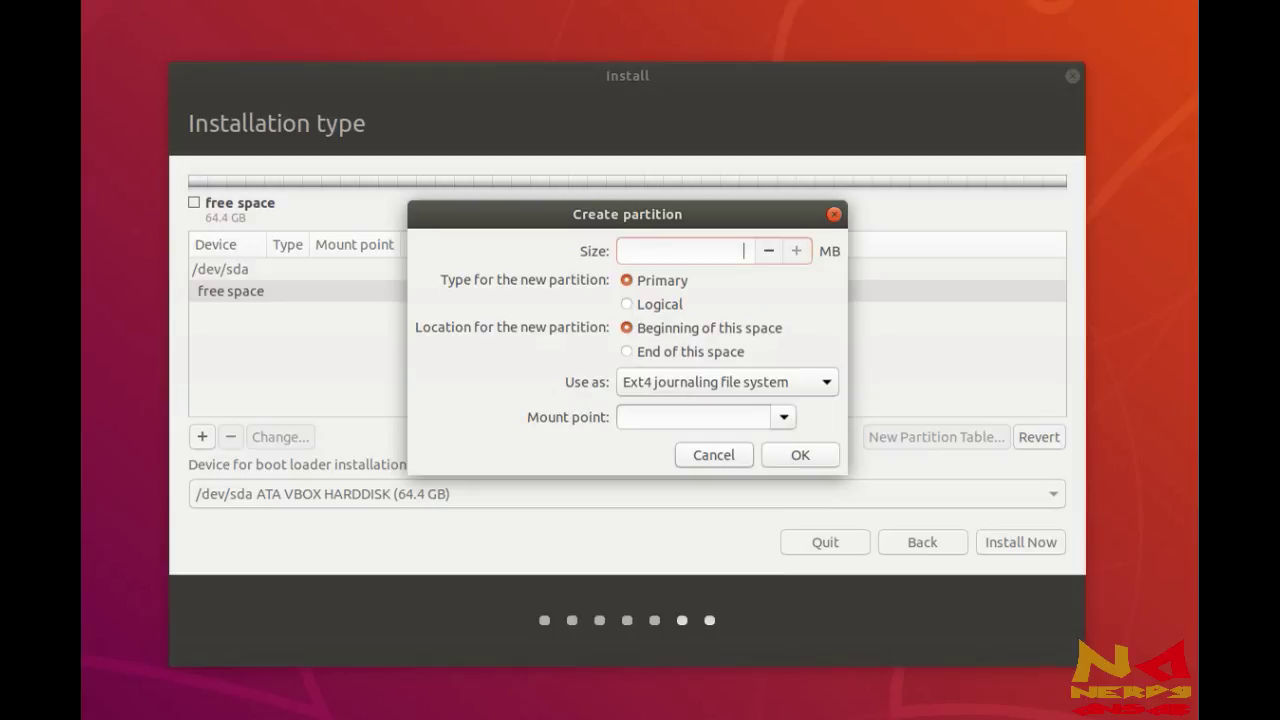
text(64424)
key(BackSpace)
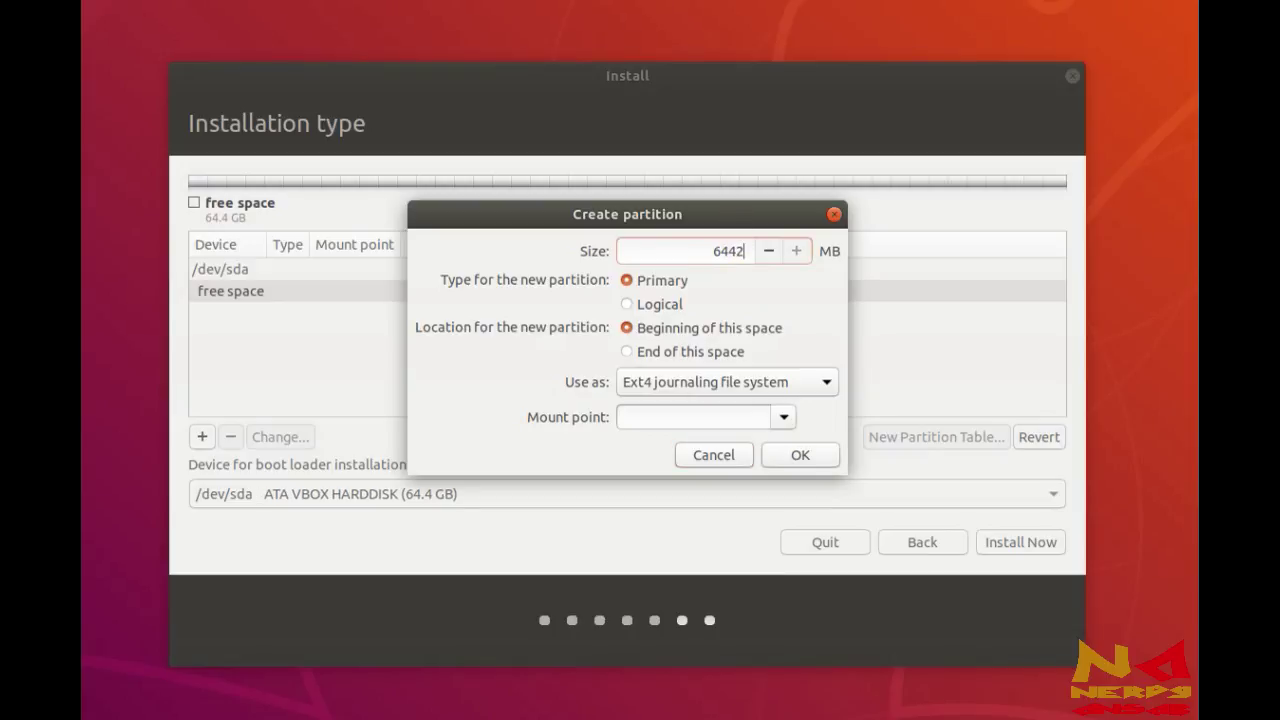
key(BackSpace)
key(BackSpace)
key(BackSpace)
key(BackSpace)
text(2500)
click(790, 380)
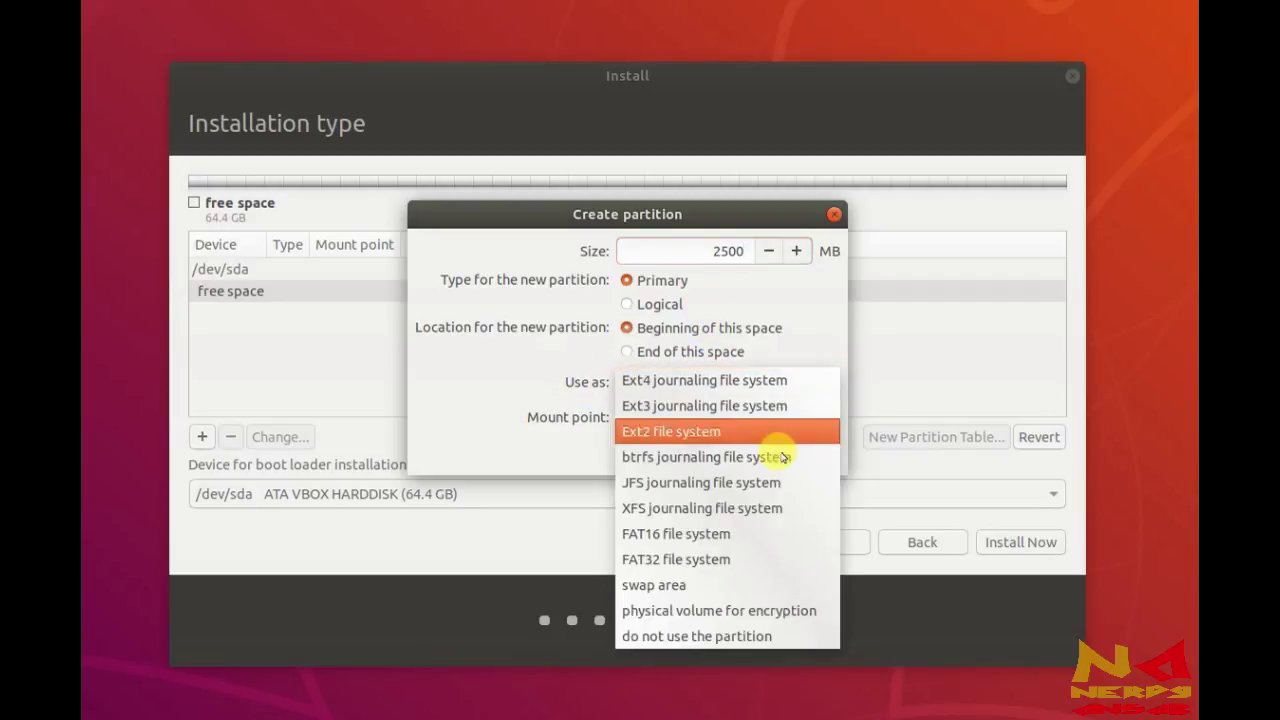
click(697, 585)
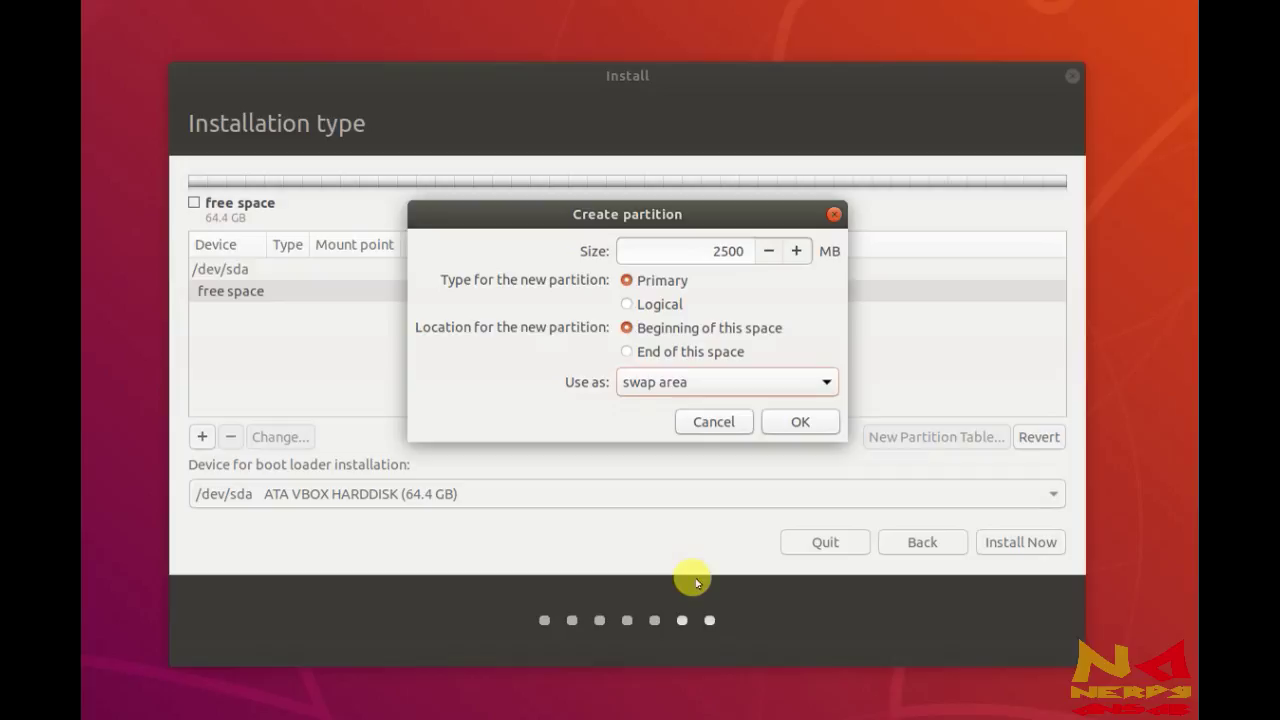
click(799, 422)
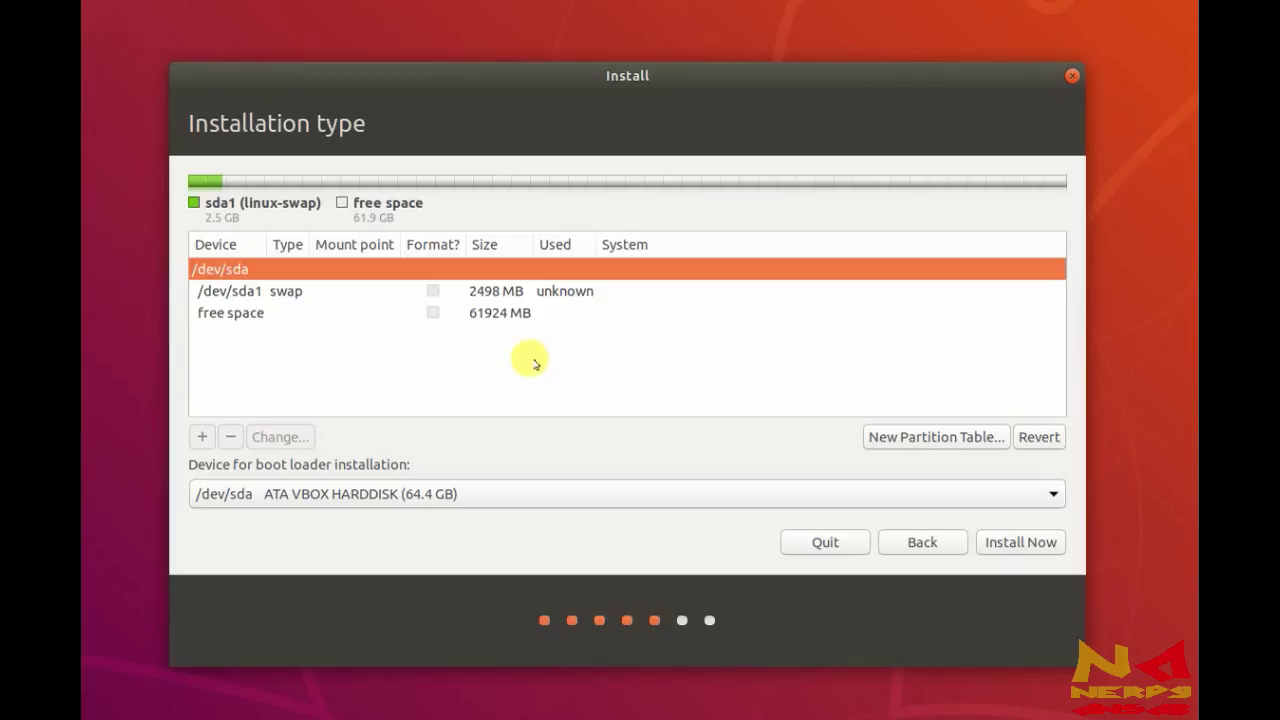
click(283, 317)
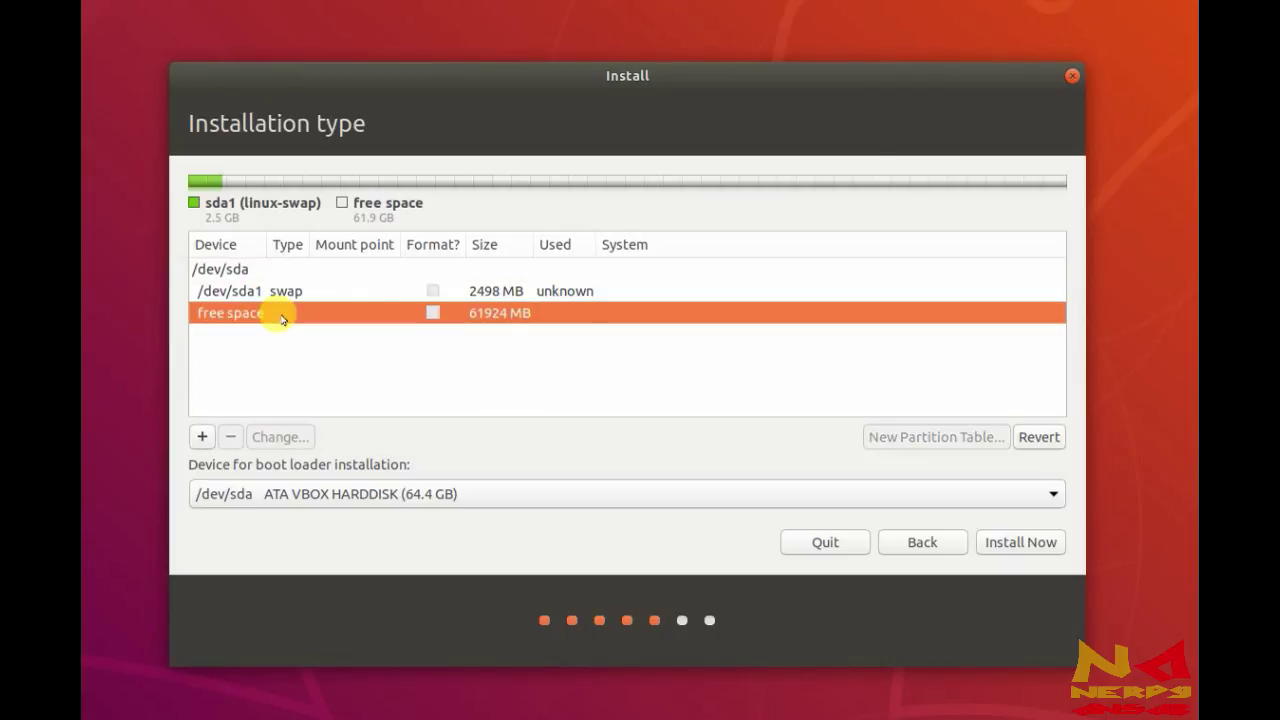
Open Create partition for the remaining 61925 MB of free space.
click(201, 437)
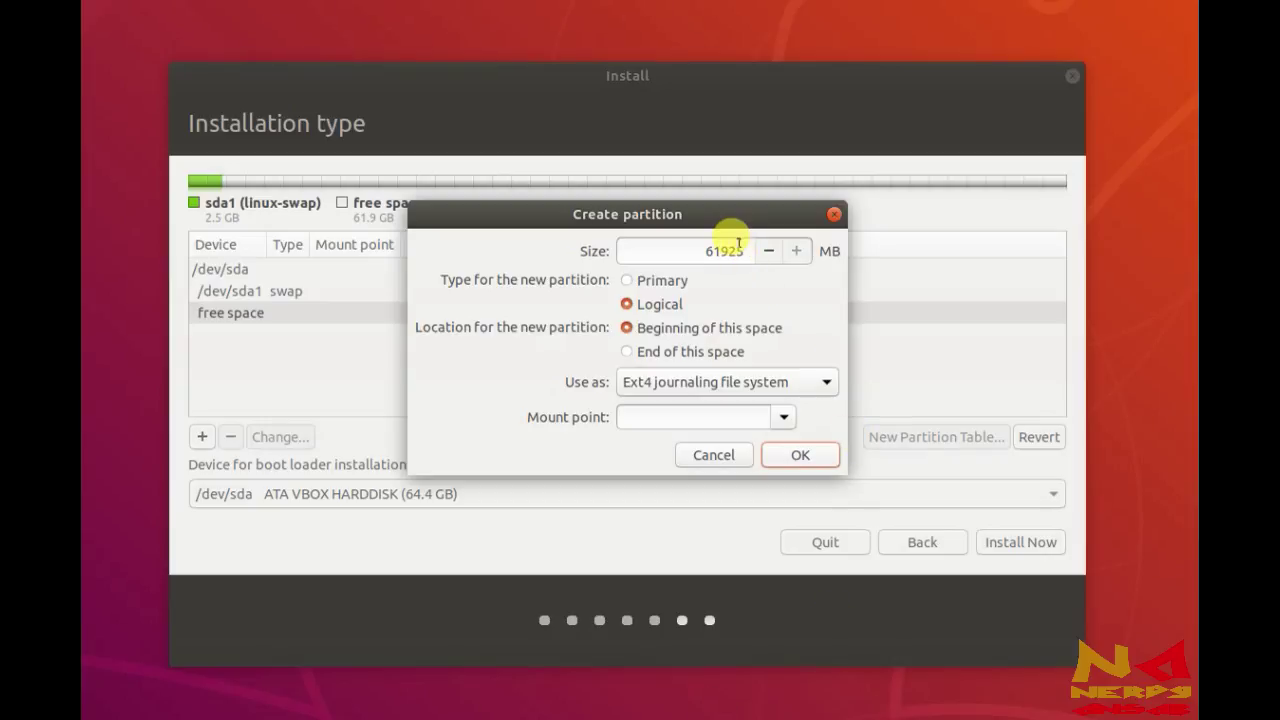
Create a 20480 MB primary Ext4 partition mounted at / as /dev/sda2.
click(739, 245)
key(BackSpace)
key(BackSpace)
key(BackSpace)
key(BackSpace)
key(BackSpace)
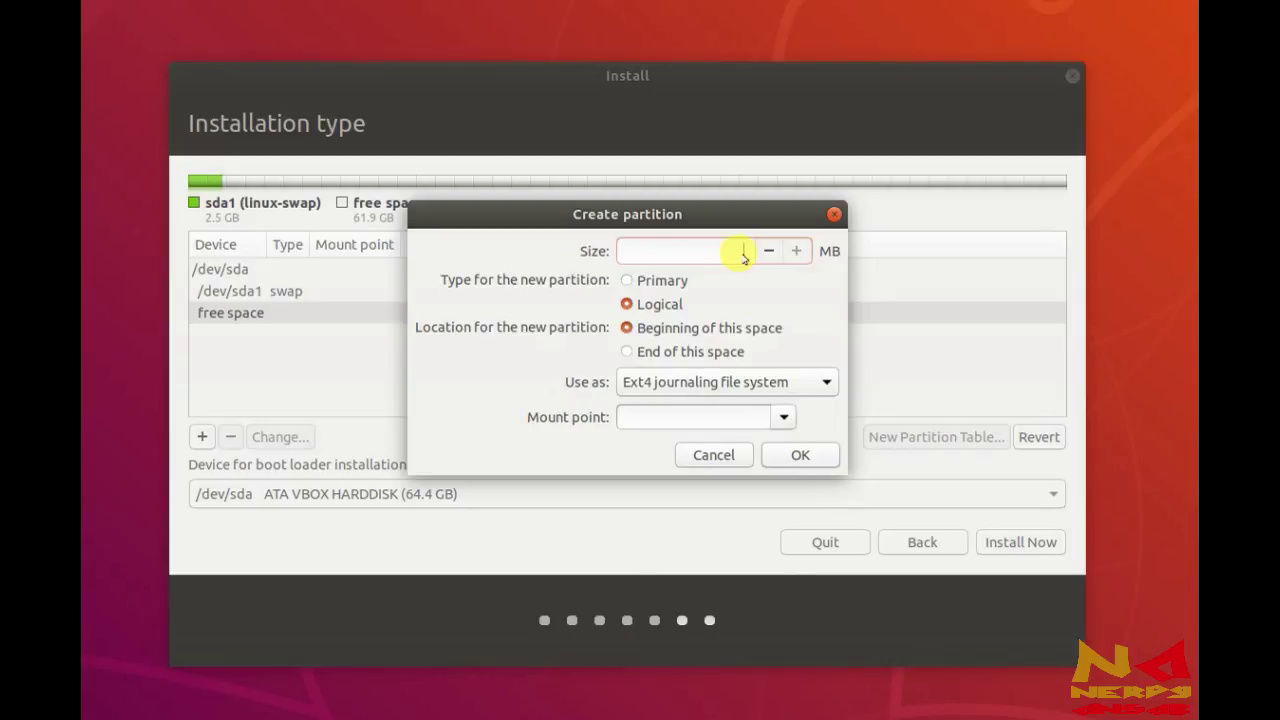
text(20480)
click(652, 284)
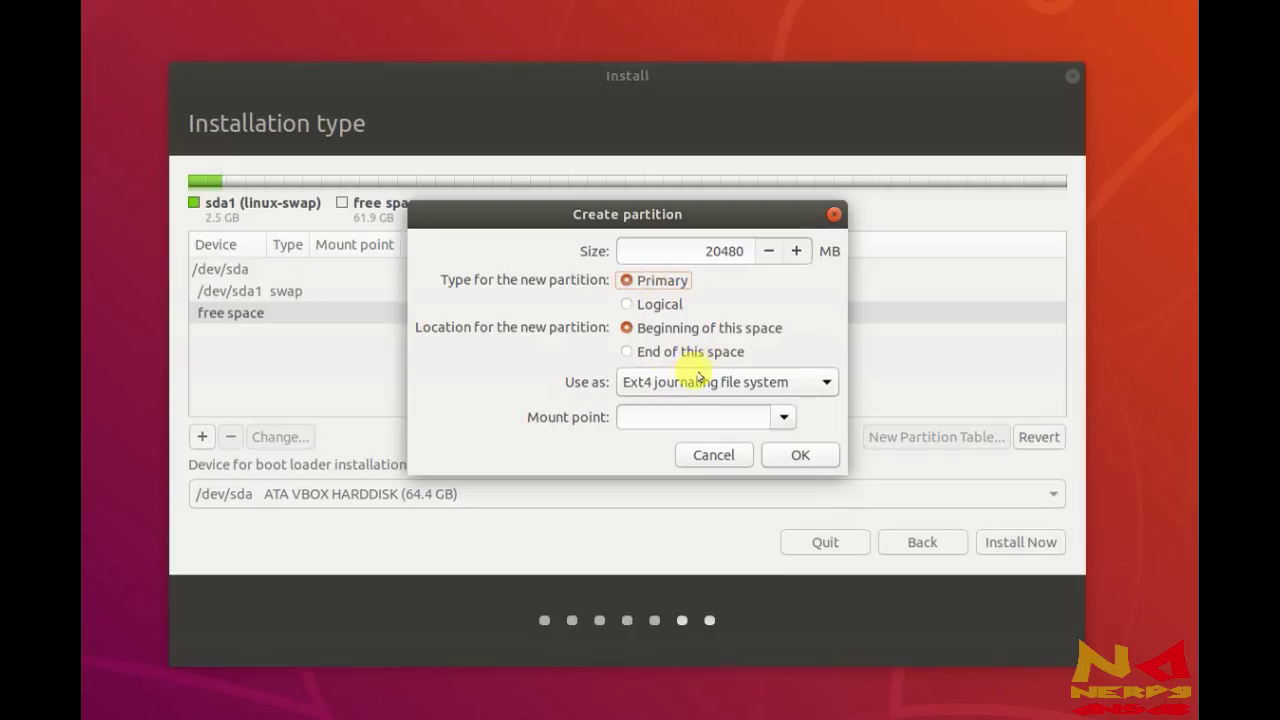
click(692, 382)
click(692, 381)
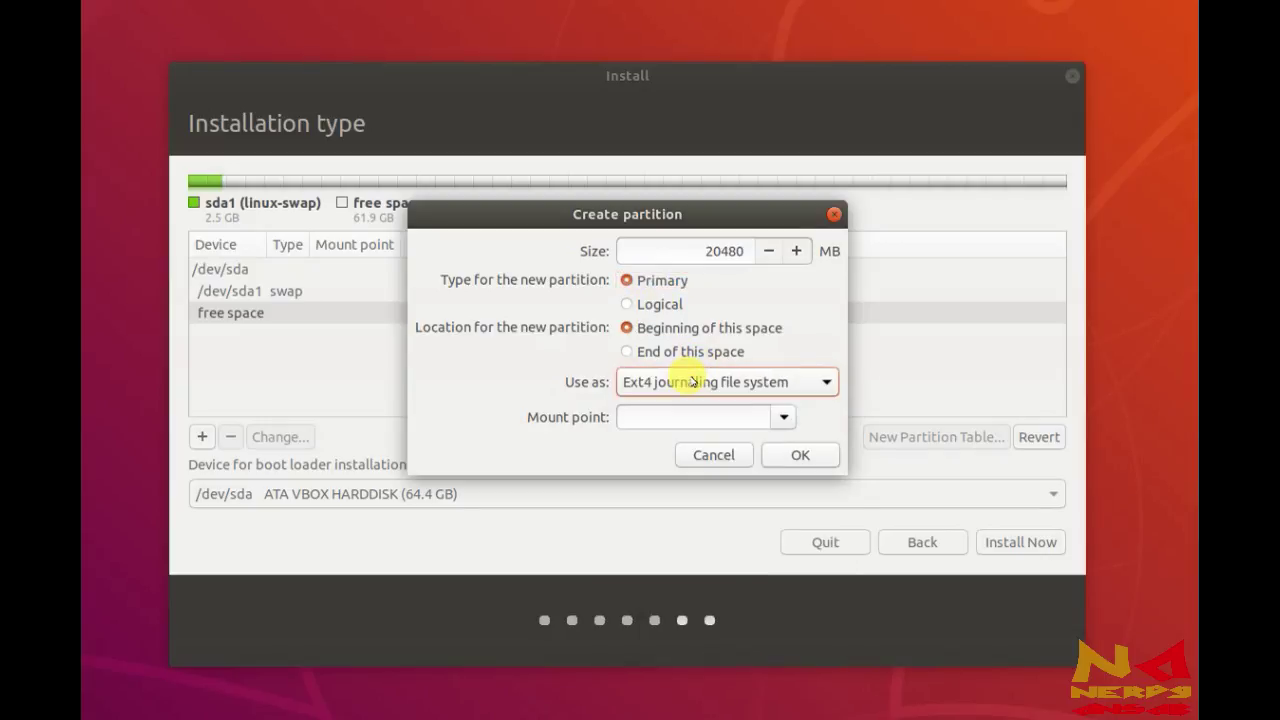
click(786, 418)
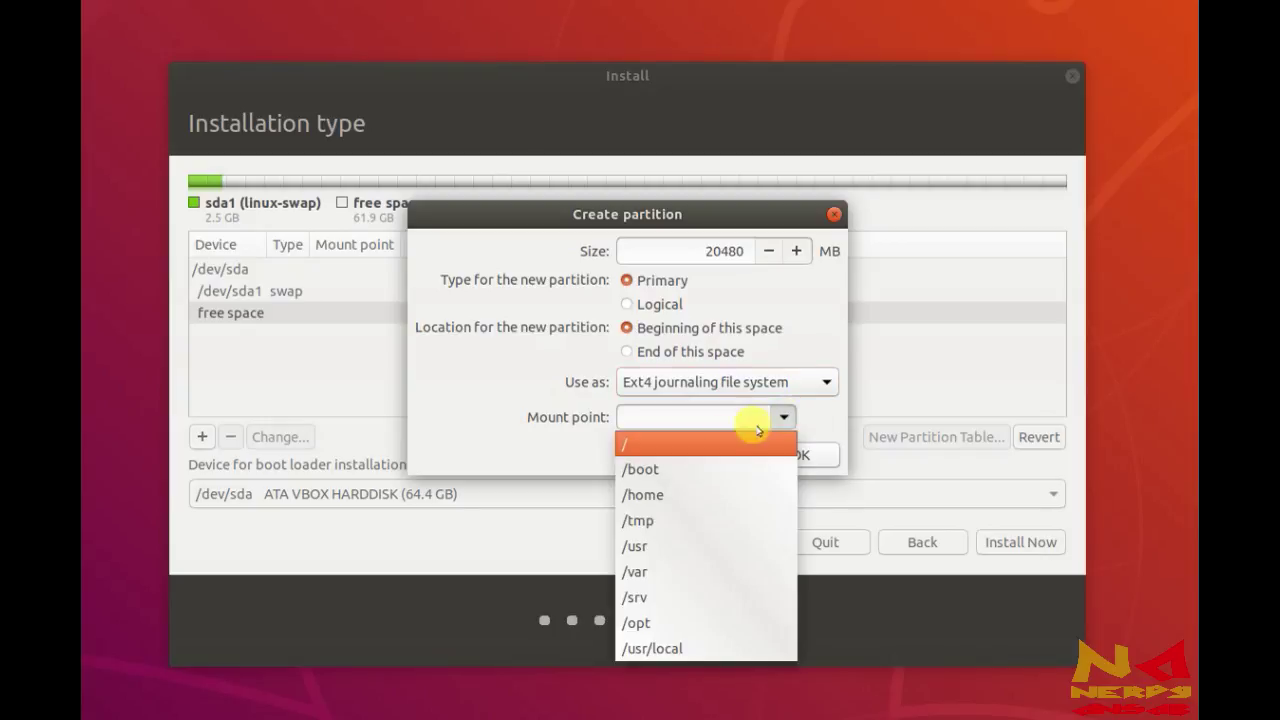
click(714, 434)
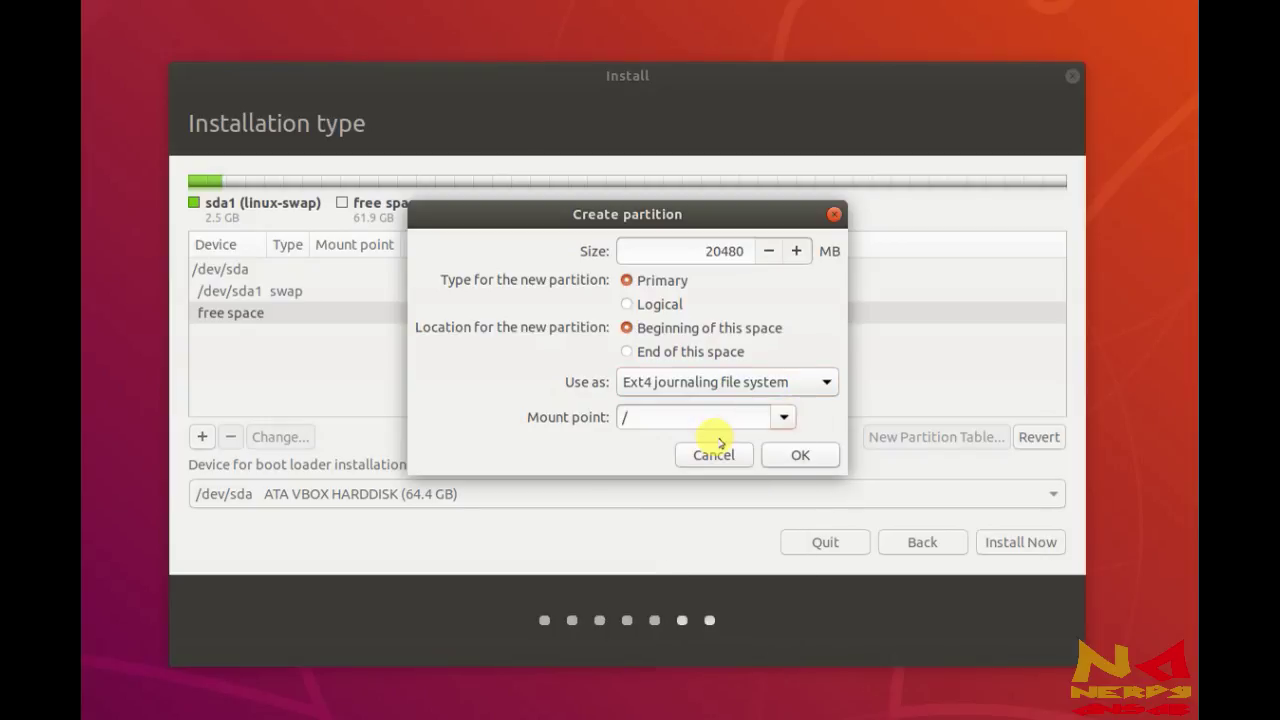
click(791, 454)
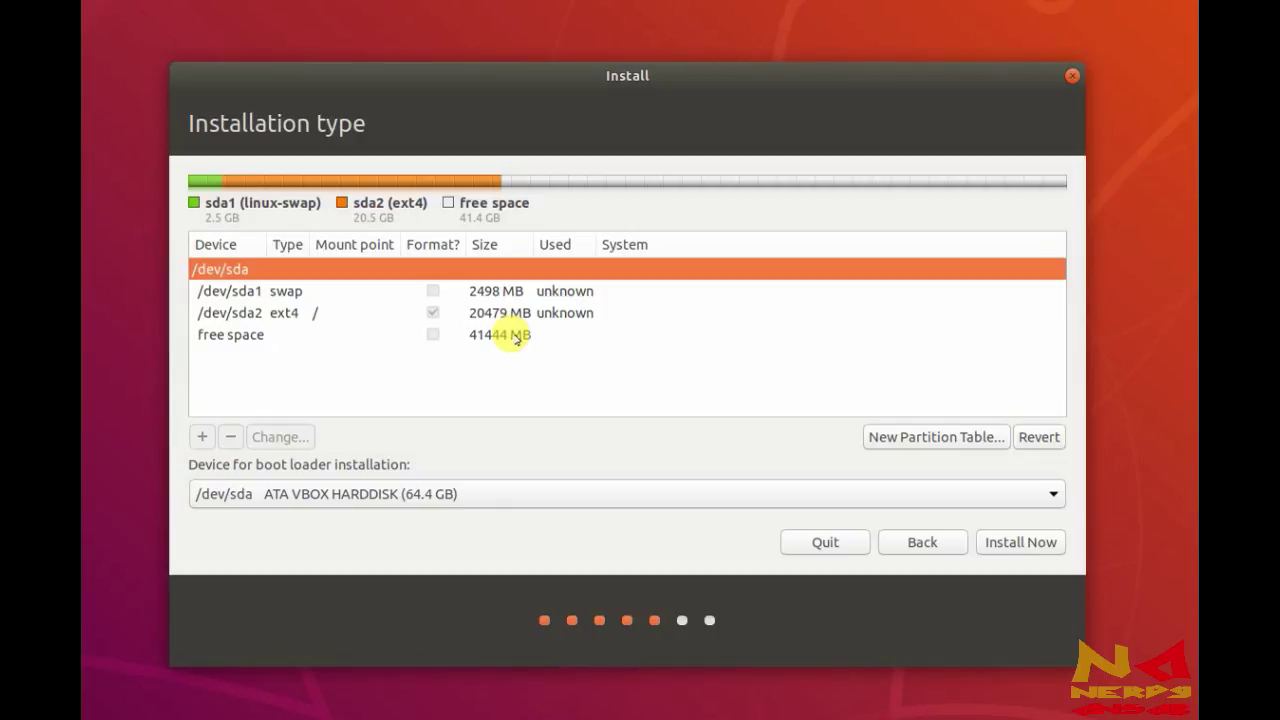
Turn the remaining 41443 MB into a primary Ext4 partition mounted at /home (/dev/sda3).
click(517, 338)
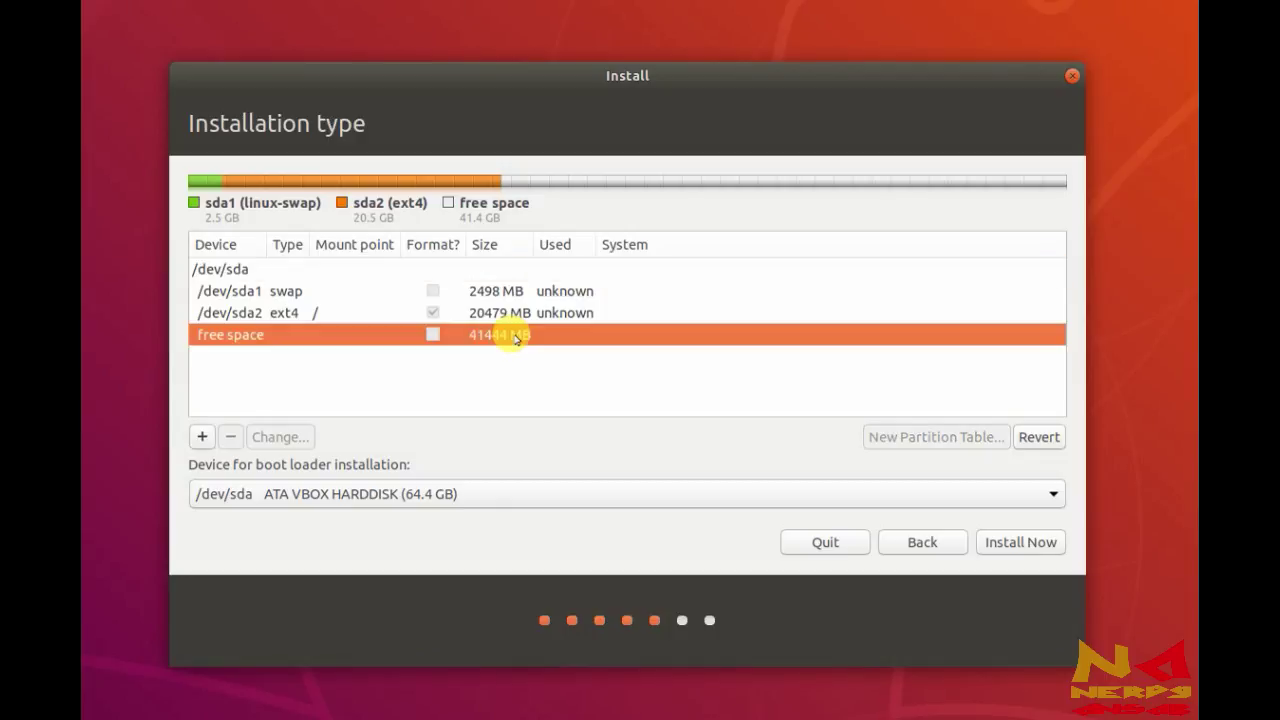
click(202, 438)
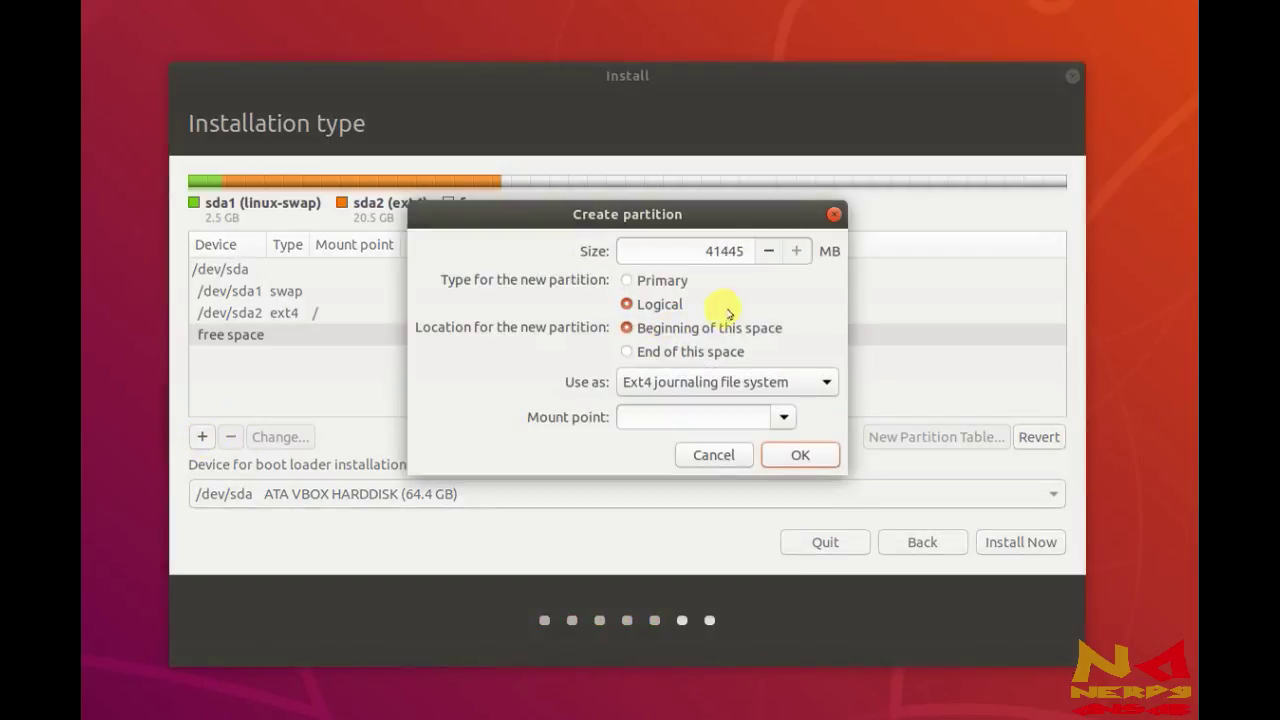
click(628, 282)
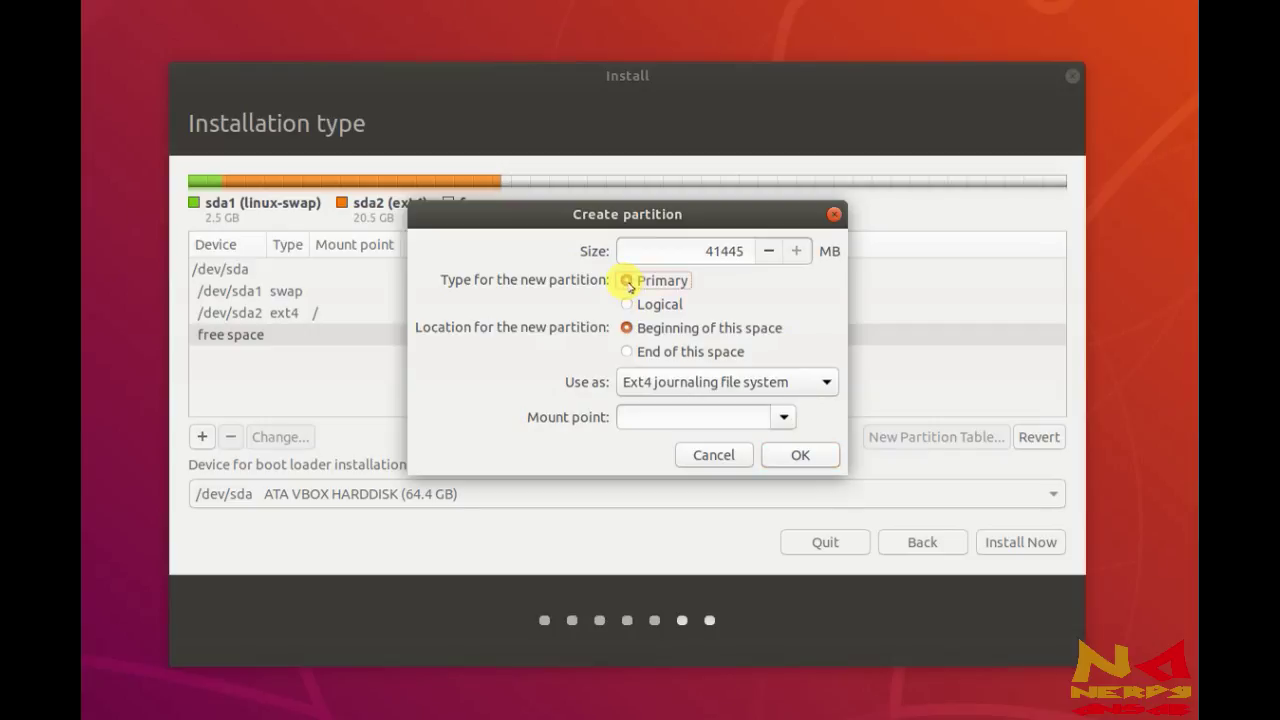
click(696, 385)
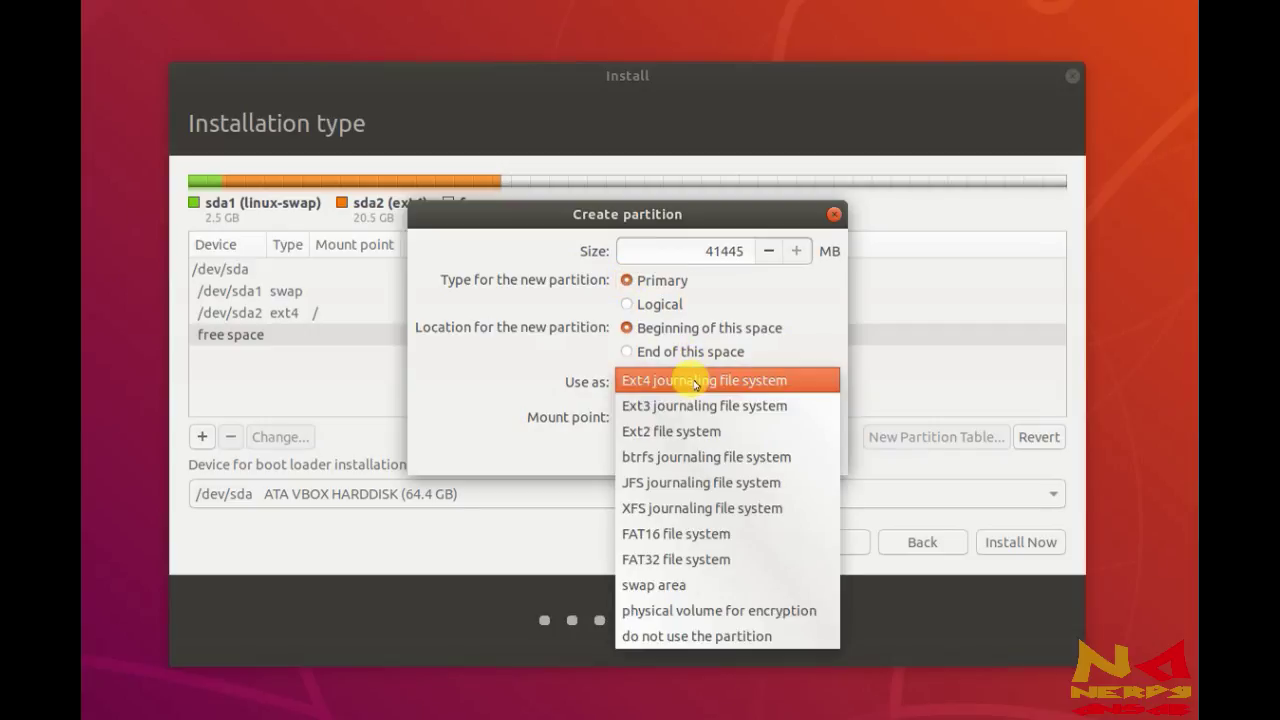
click(696, 381)
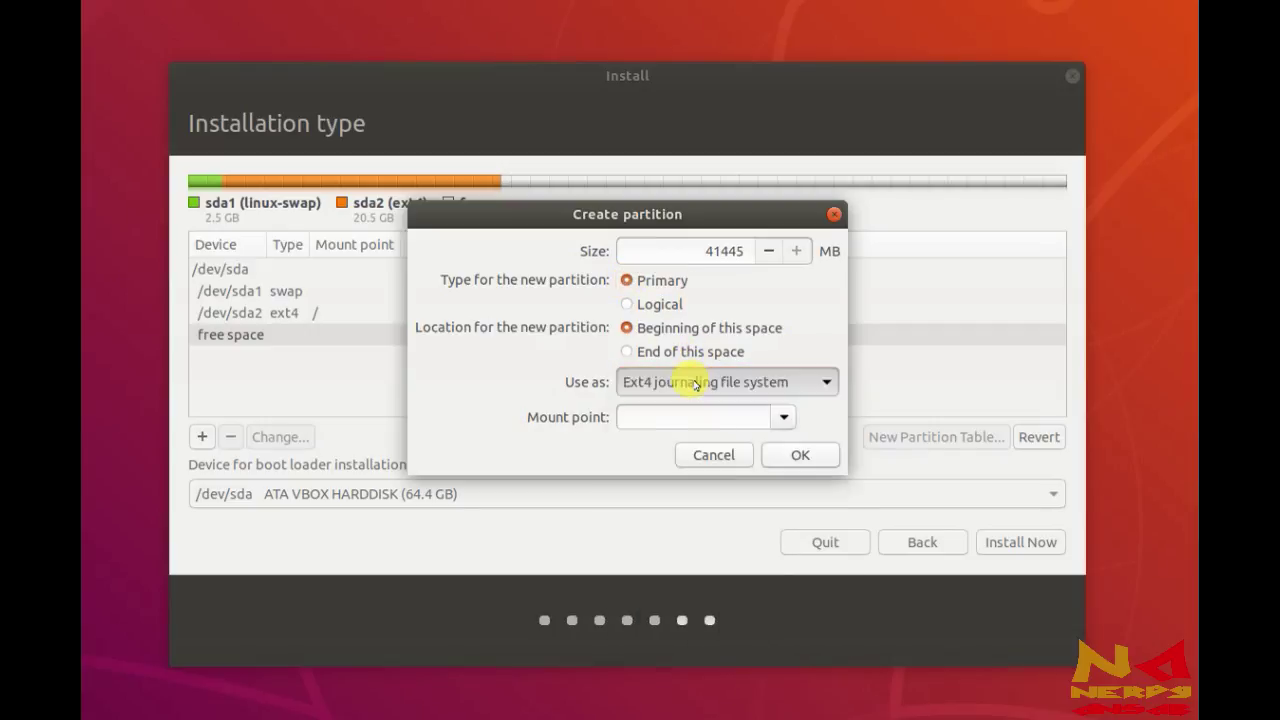
click(785, 415)
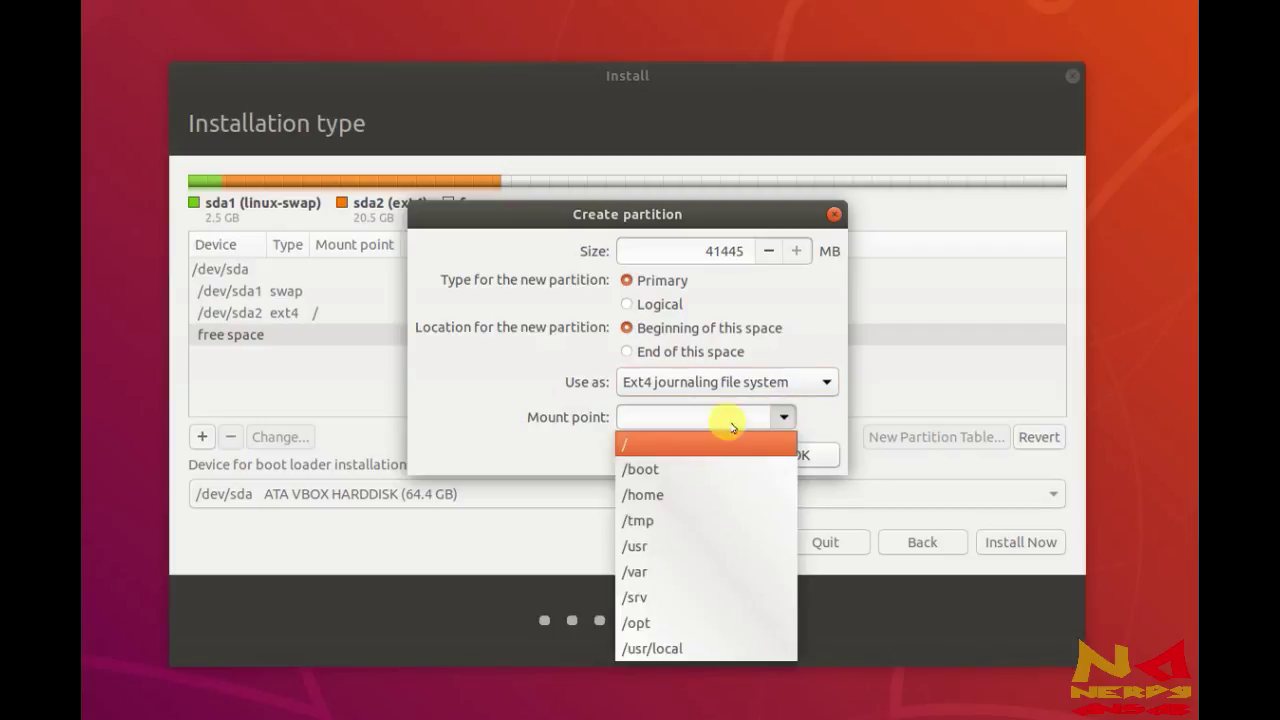
click(684, 496)
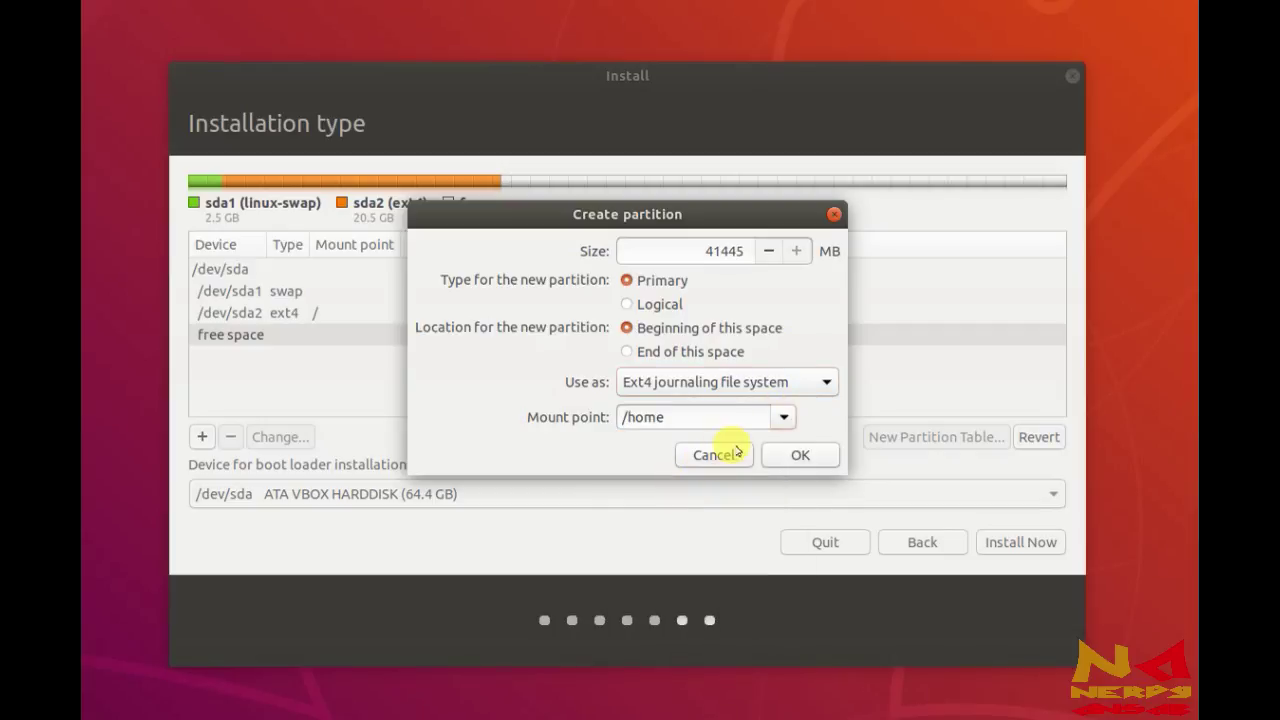
click(785, 420)
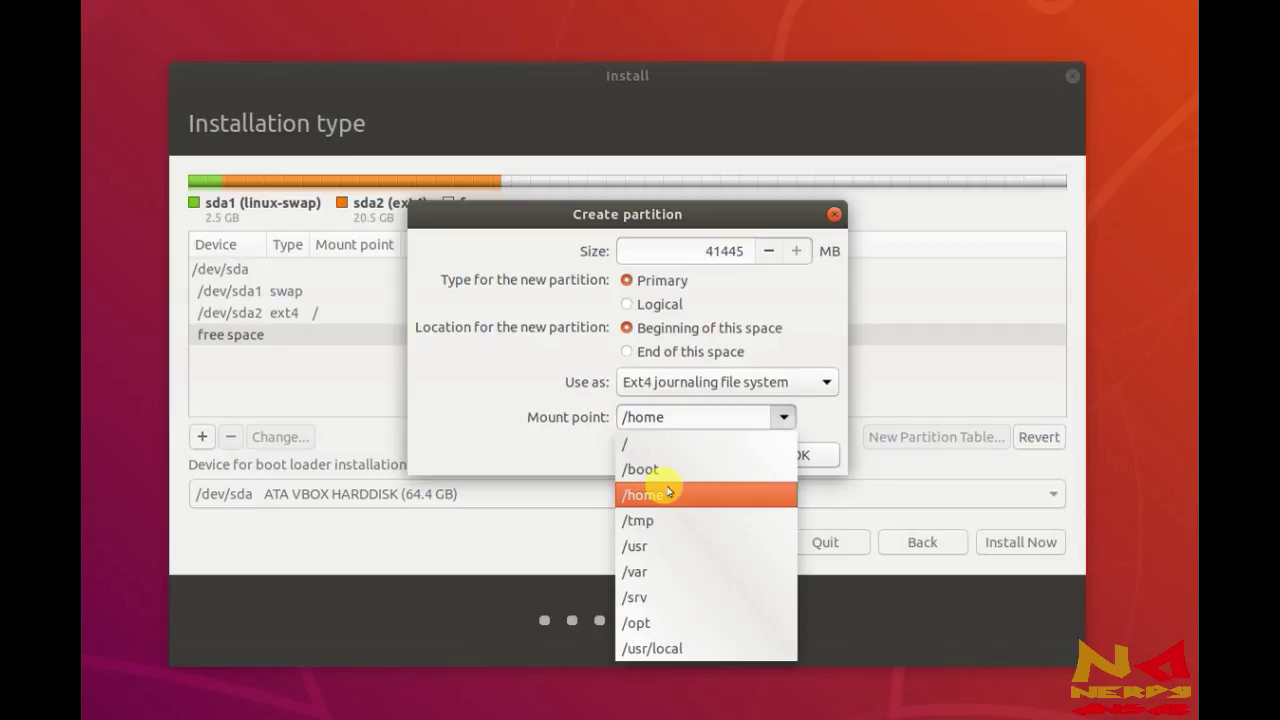
click(668, 492)
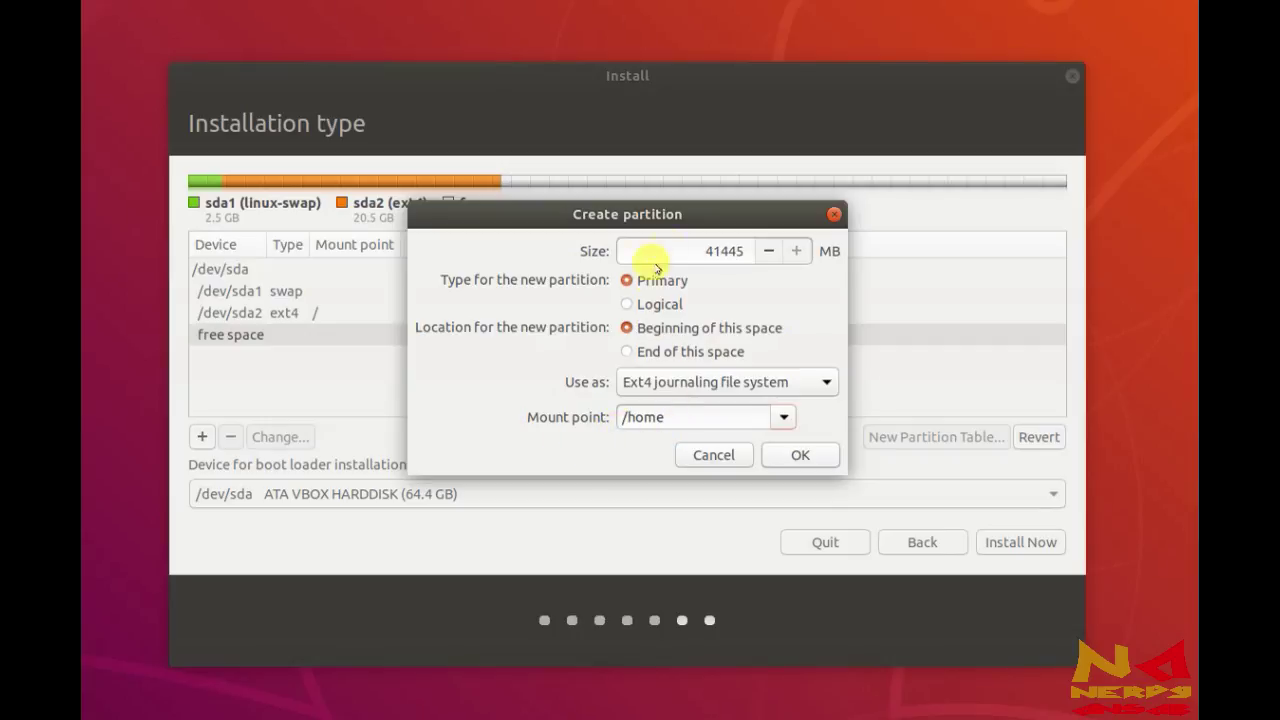
click(800, 456)
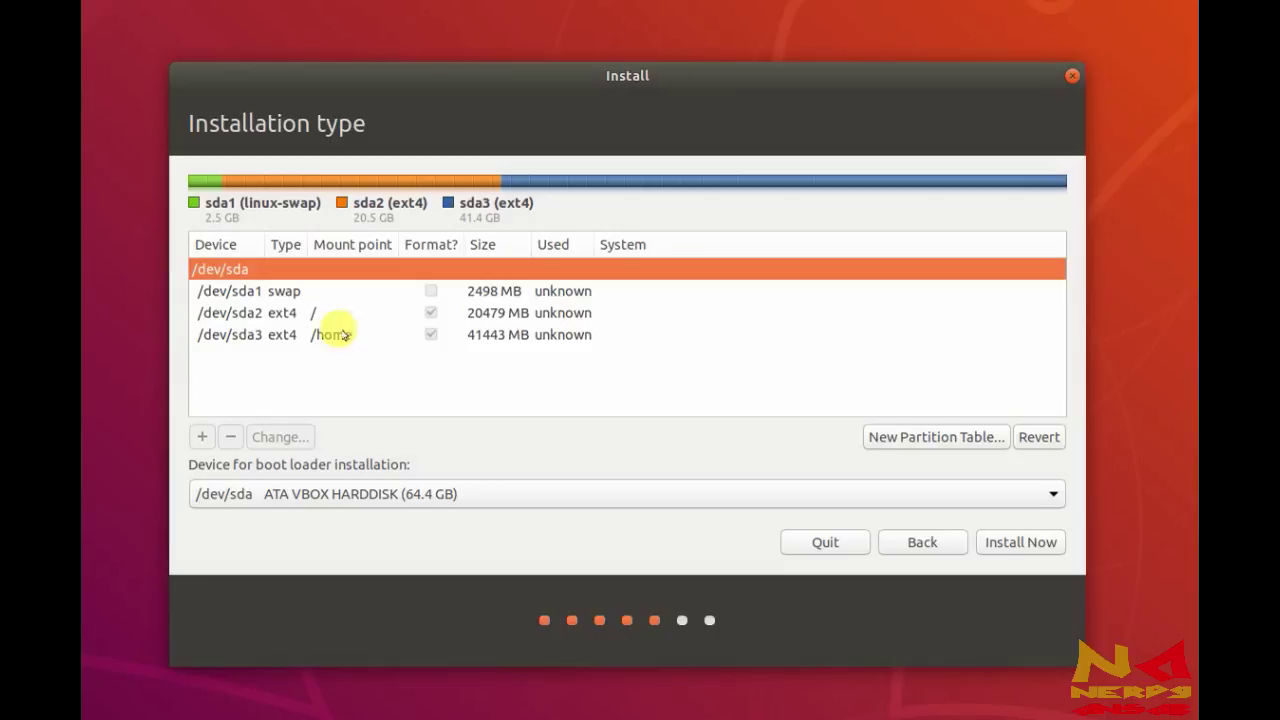
click(318, 291)
click(318, 313)
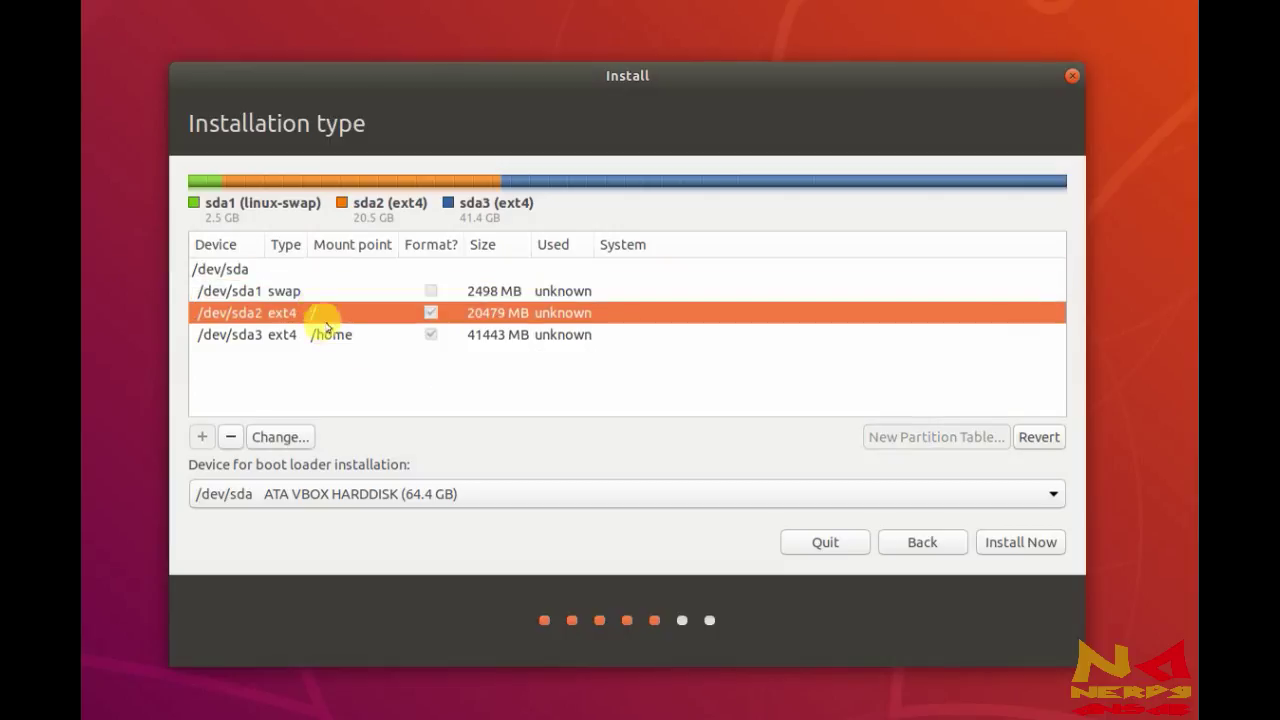
click(321, 335)
click(268, 271)
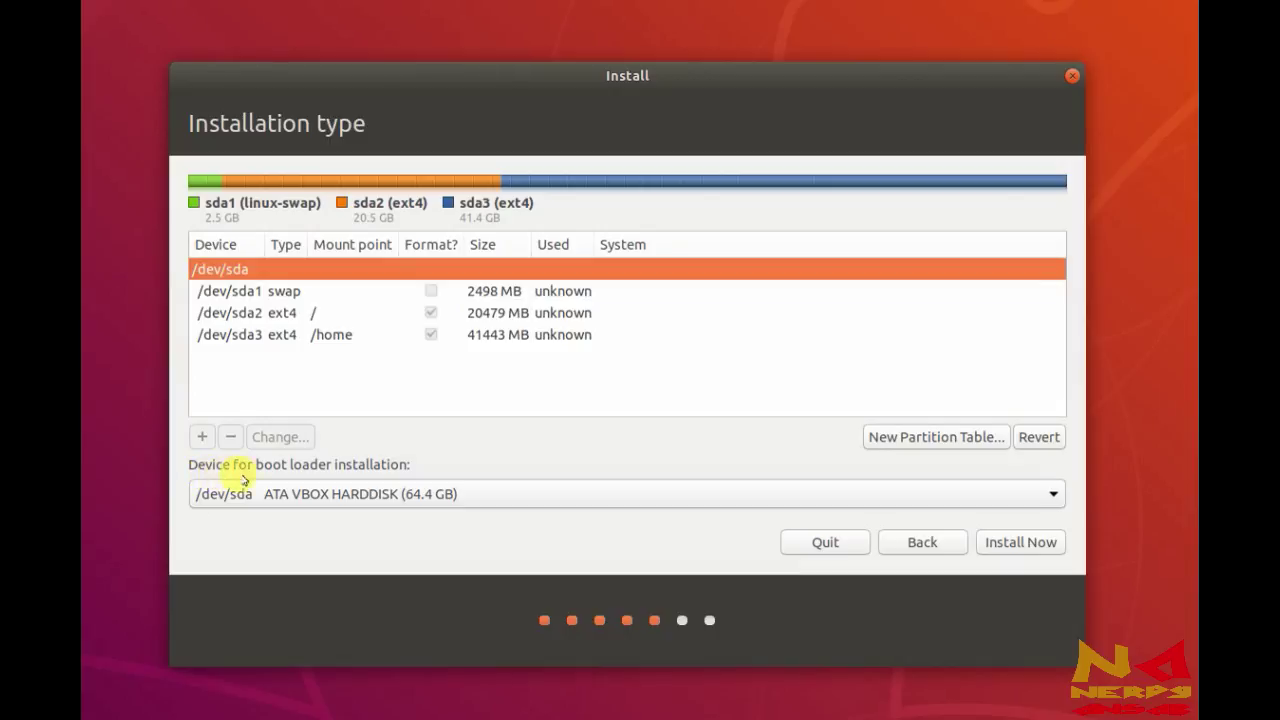
click(384, 499)
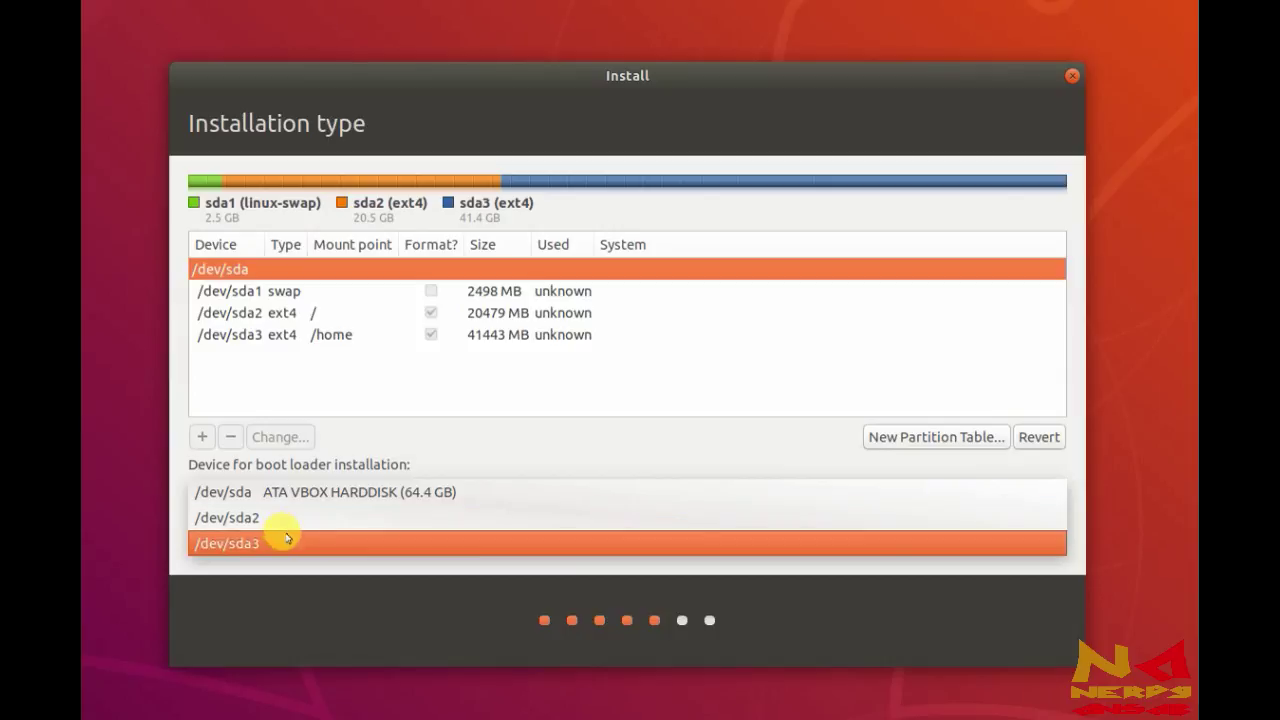
click(242, 495)
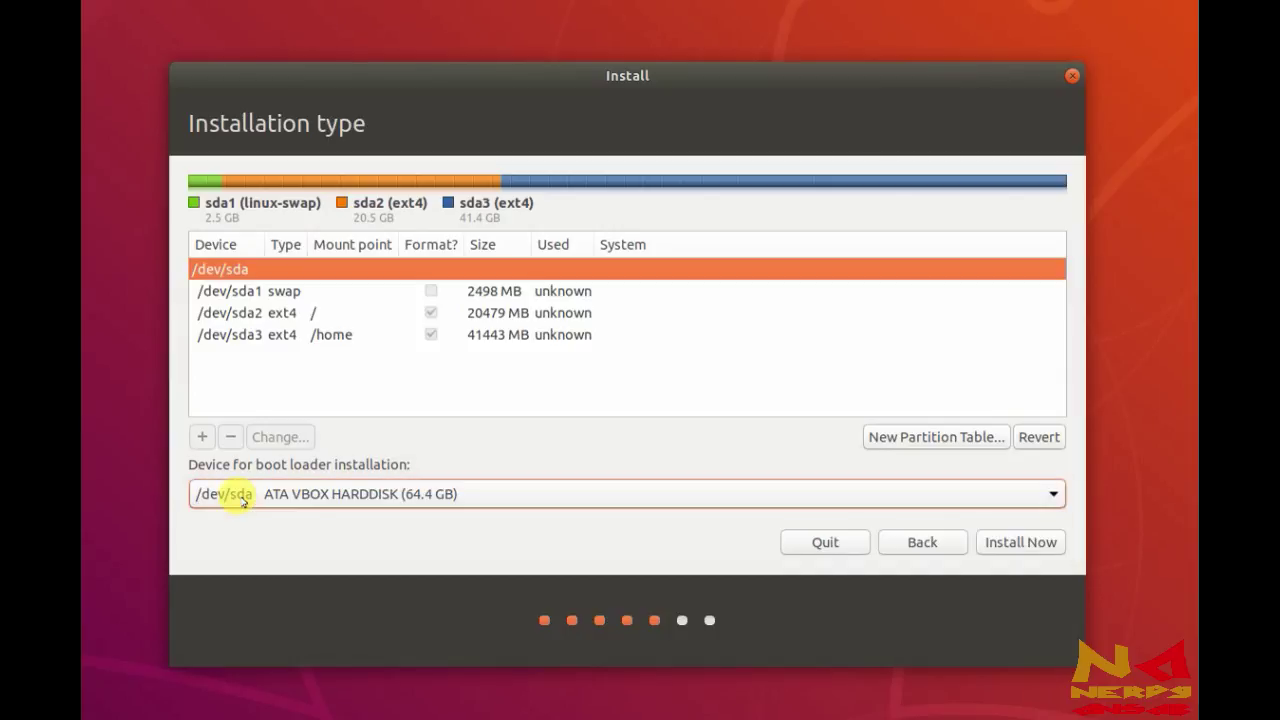